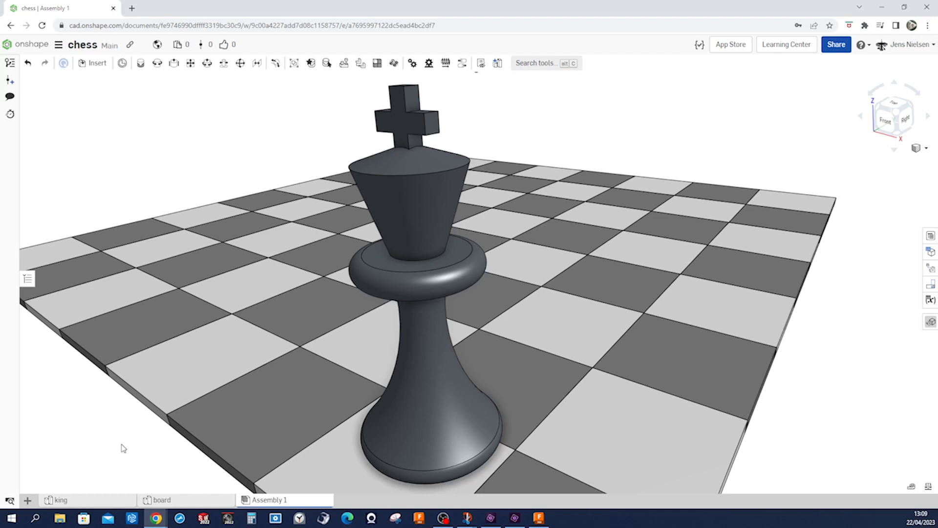
scroll(123, 449, down, 3)
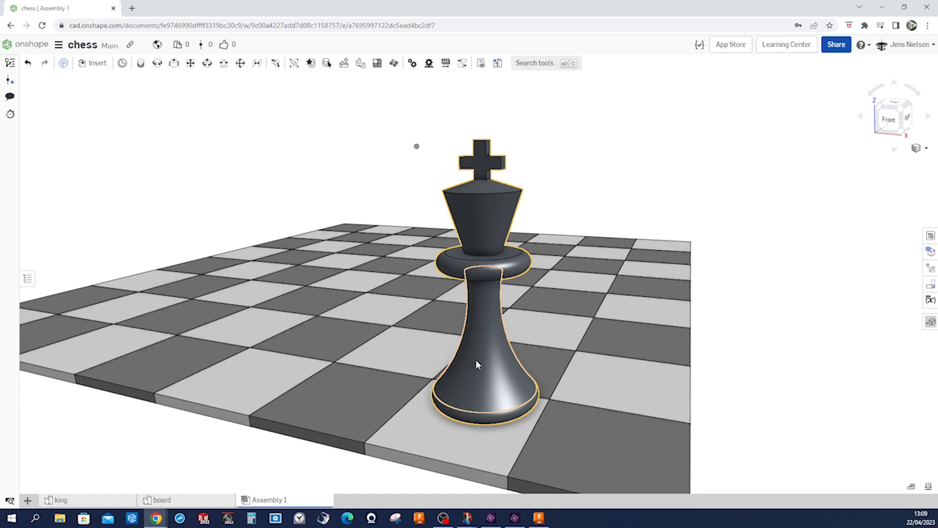
right_drag(460, 391, 386, 466)
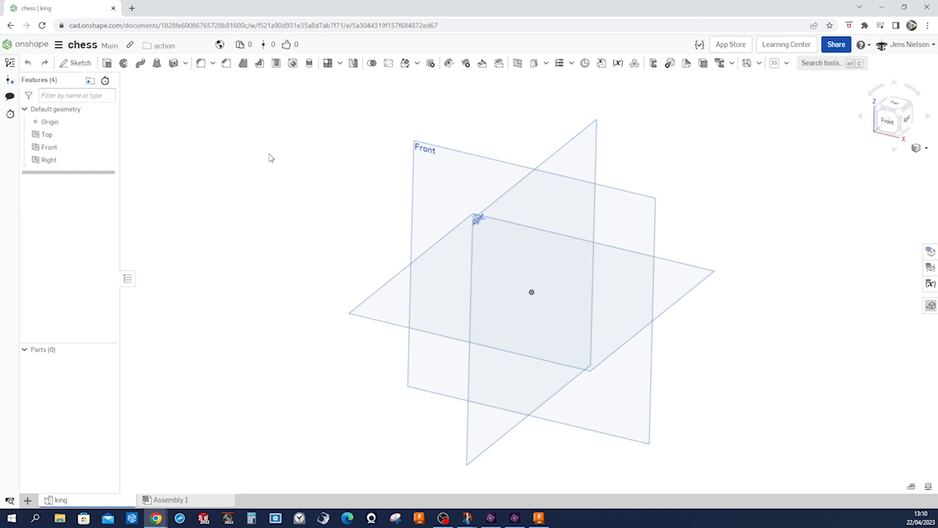
Start a new sketch on the Front plane.
key(s)
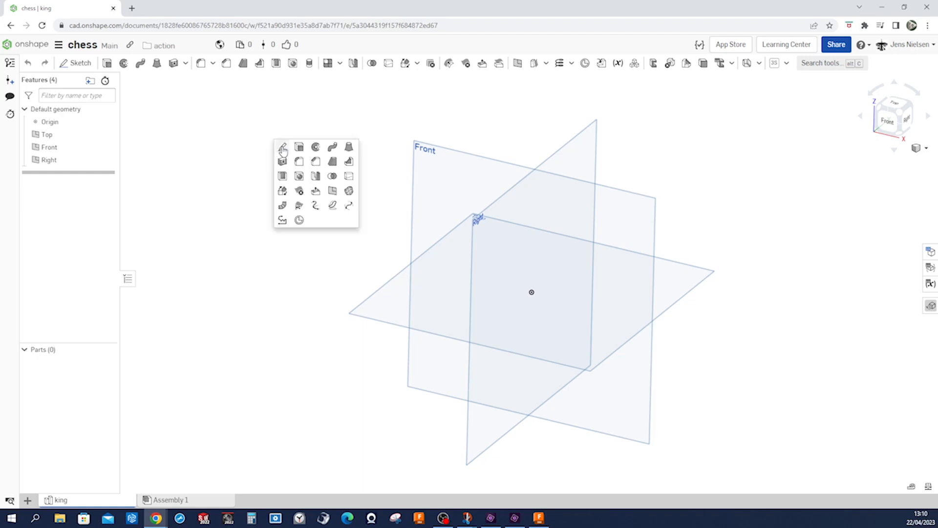
click(282, 146)
click(415, 164)
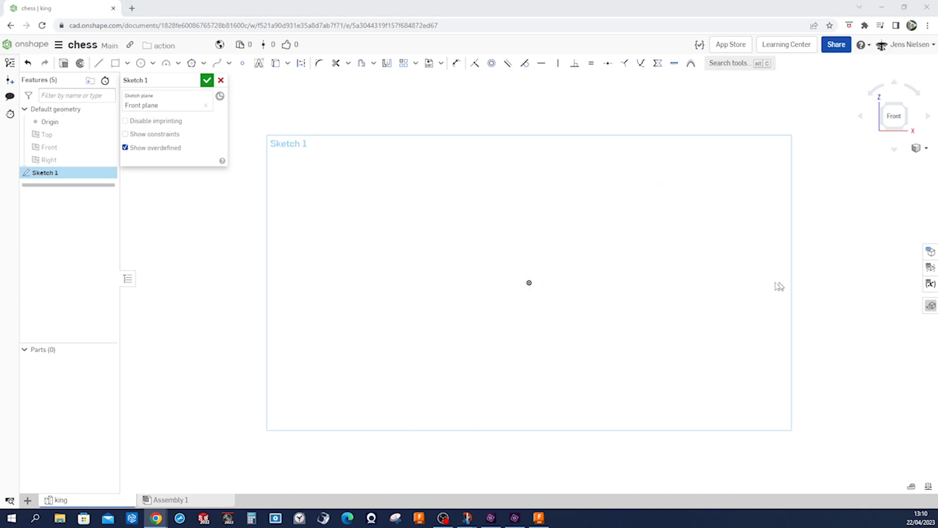
click(729, 279)
Draw a vertical construction line about 61 mm long upward from the origin.
key(l)
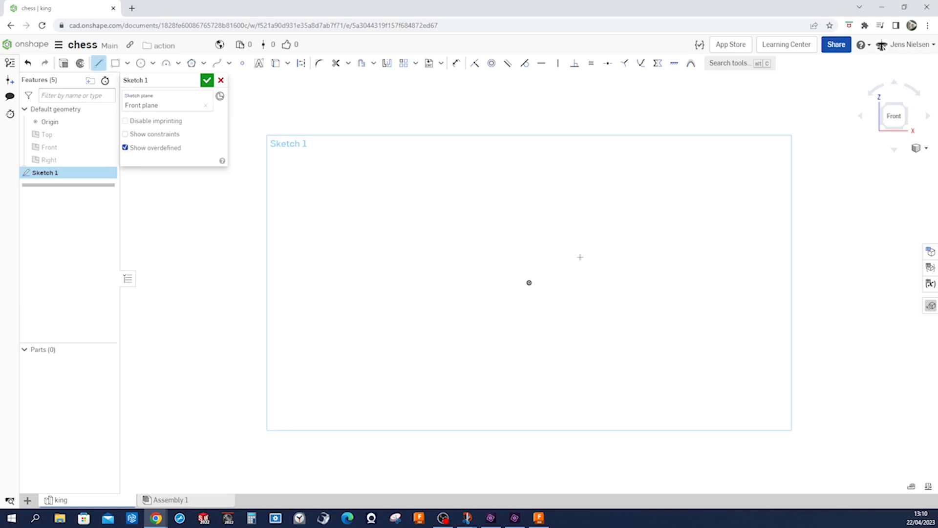
key(q)
click(529, 283)
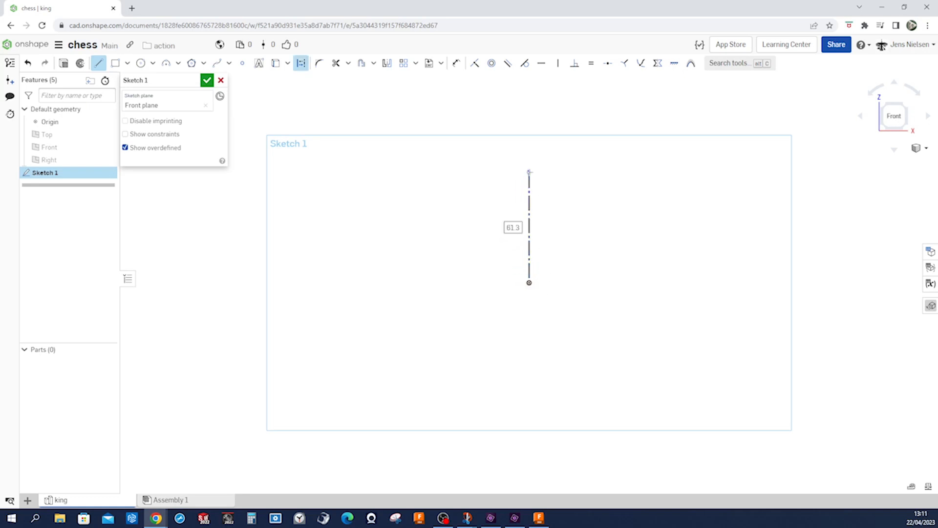
click(529, 172)
key(Escape)
Dimension the vertical construction line's length to 74 mm.
key(d)
click(529, 224)
click(517, 227)
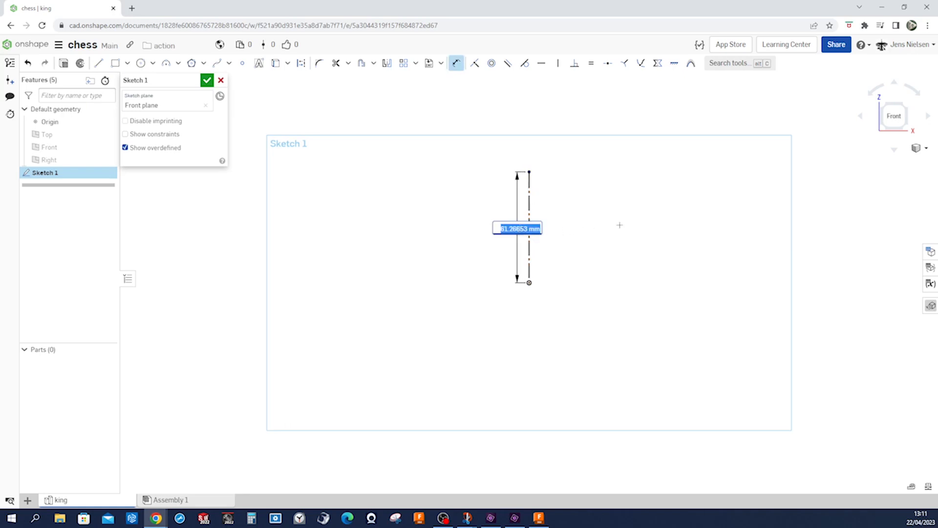
text(74)
key(Return)
key(f)
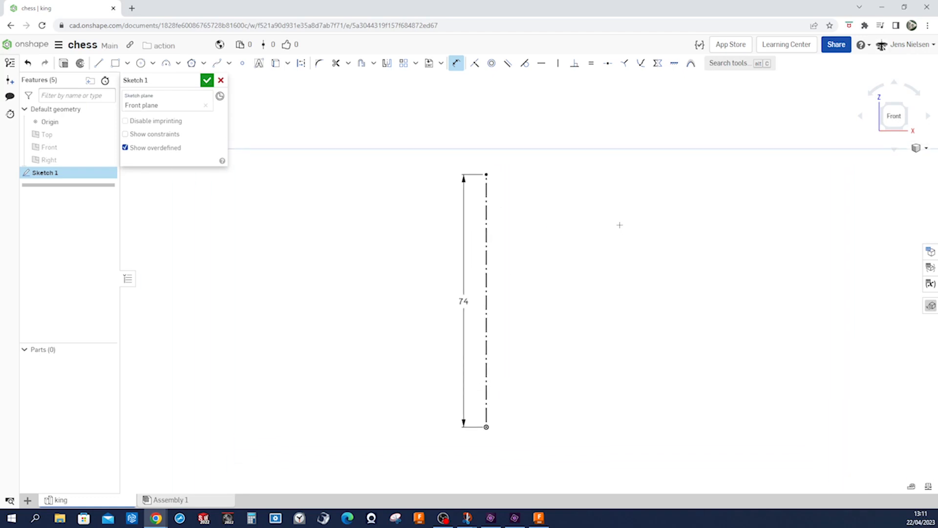
Sketch a horizontal base line about 26 mm long from the origin, ending in a small tangent arc that curls upward.
key(l)
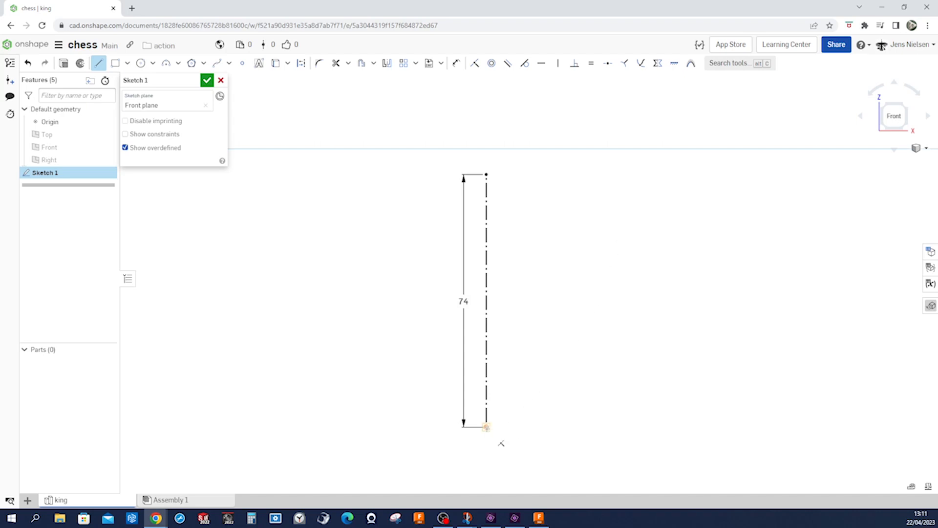
click(486, 427)
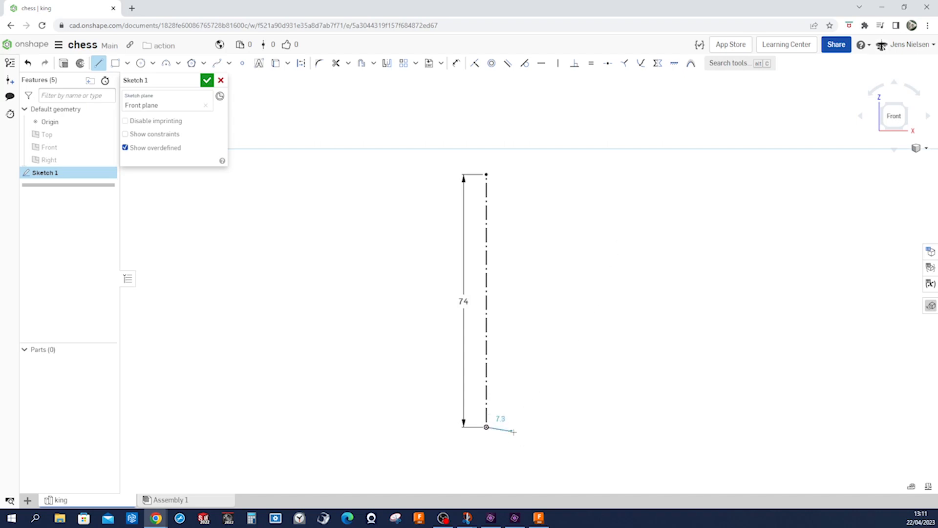
click(575, 427)
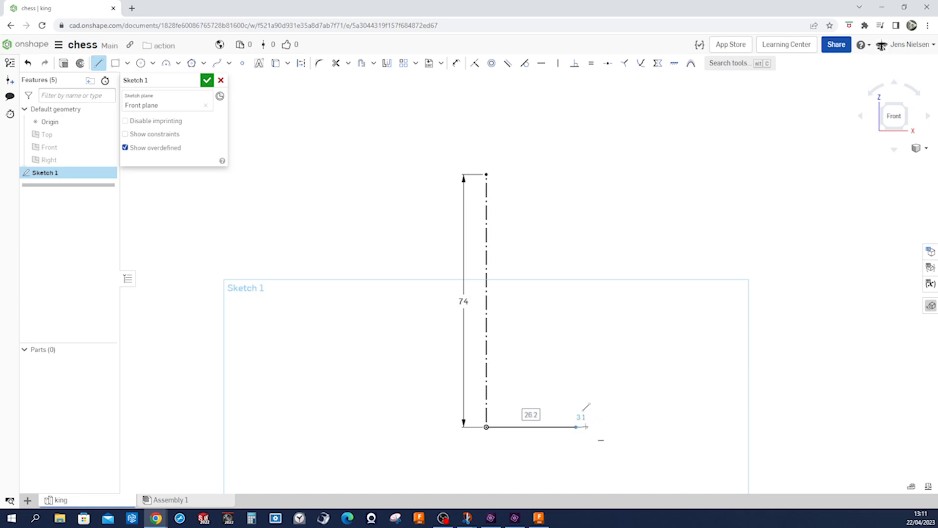
key(t)
click(576, 427)
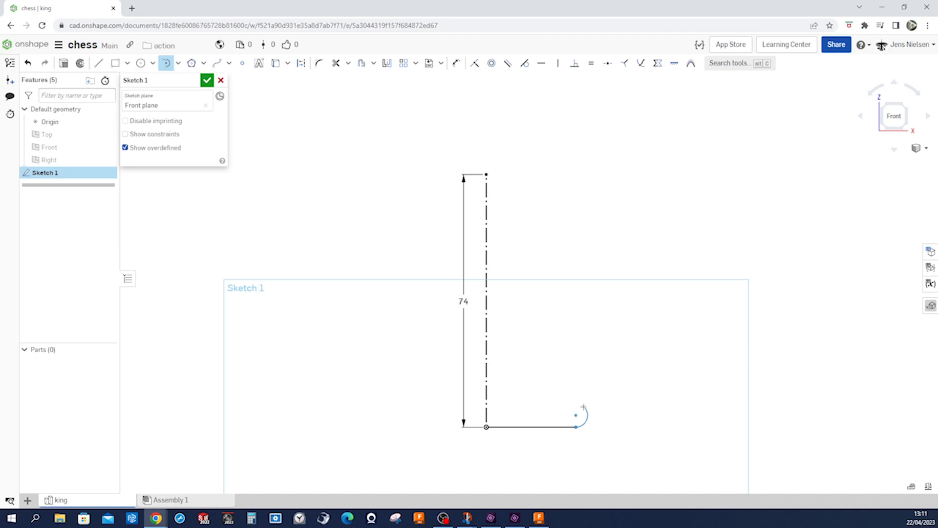
click(584, 406)
Draw a large concave tangent arc from the small base arc's end up toward the construction line to form the body.
key(l)
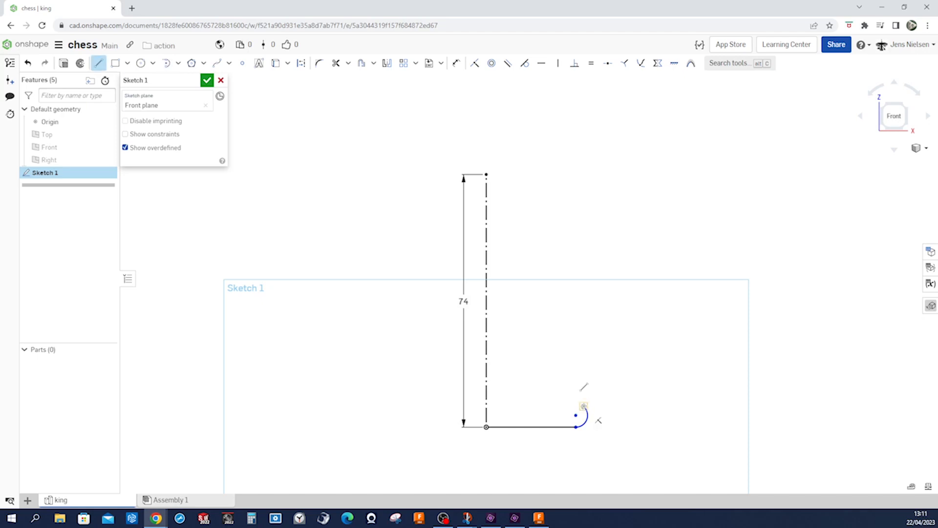
key(t)
click(579, 404)
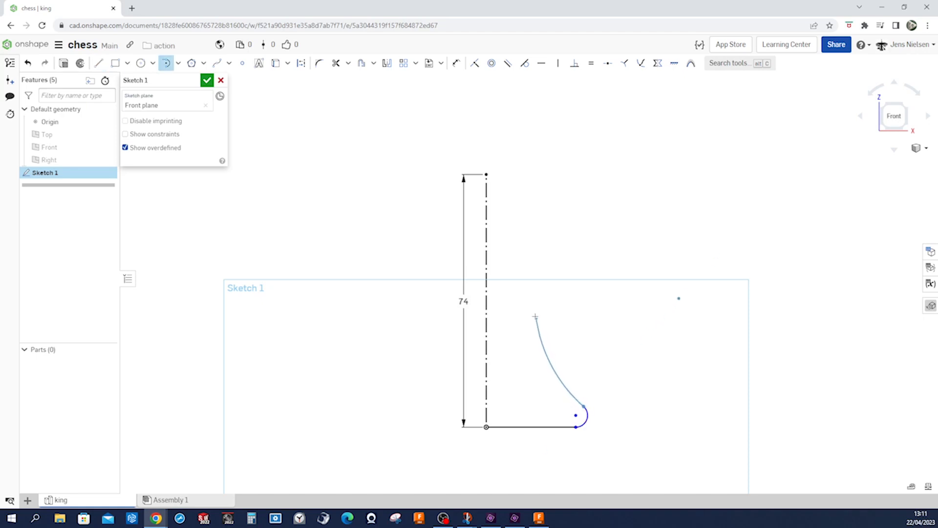
click(528, 284)
Sketch the collar above the body arc: a horizontal line about 7.3 mm outward, a half-circle tangent arc and a line about 7 mm back inward.
key(l)
click(528, 284)
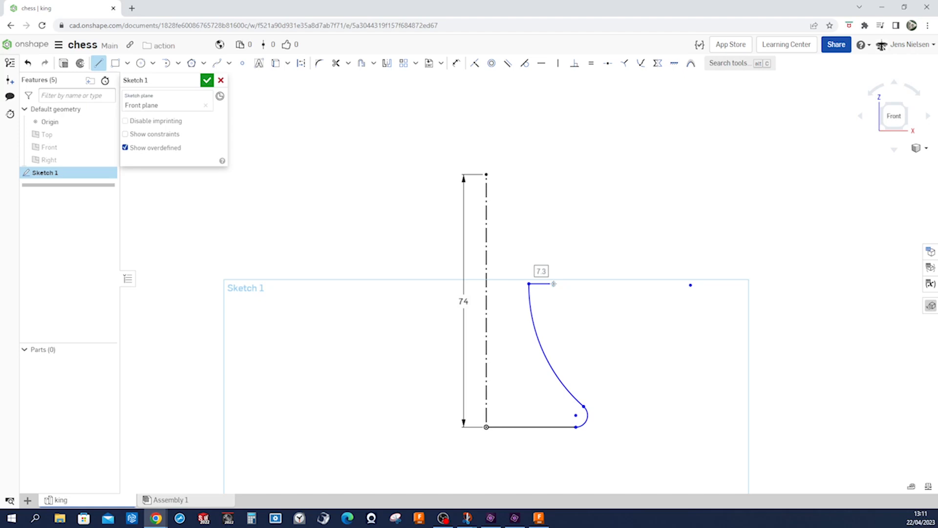
click(553, 284)
key(t)
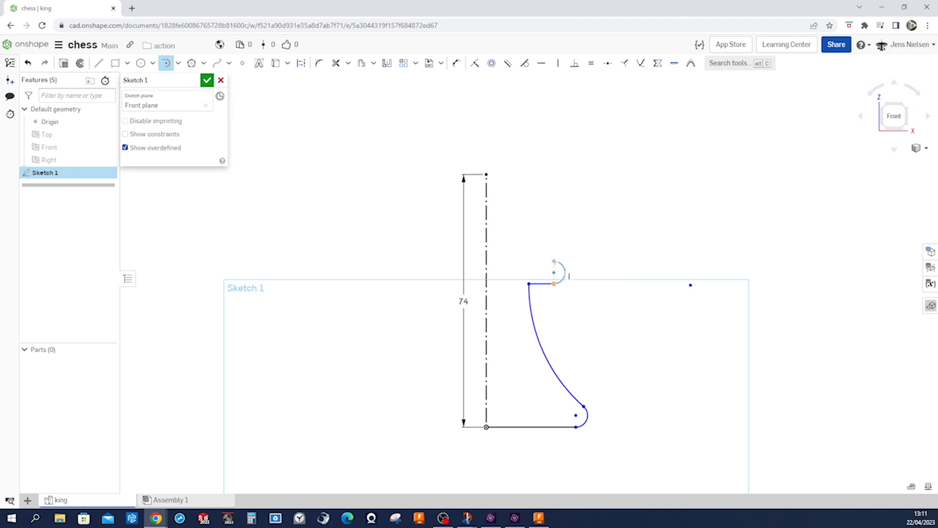
click(554, 261)
key(l)
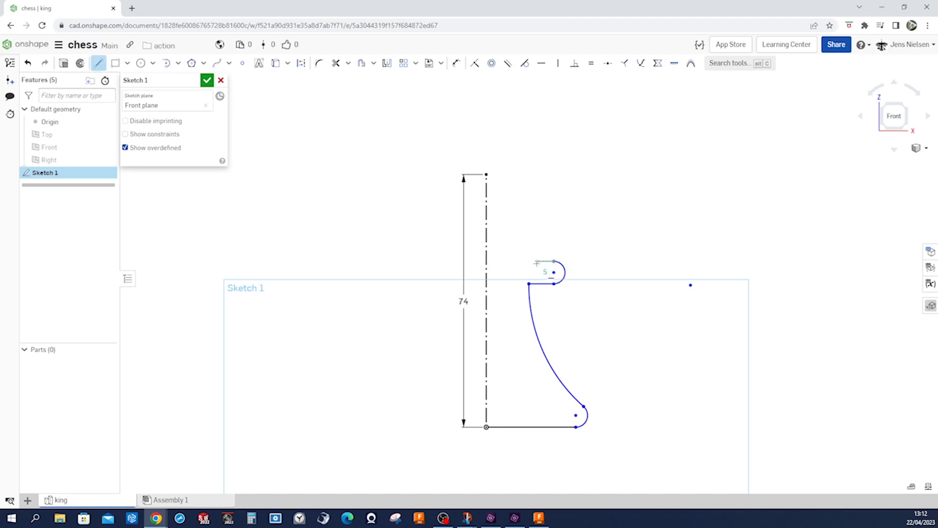
click(530, 262)
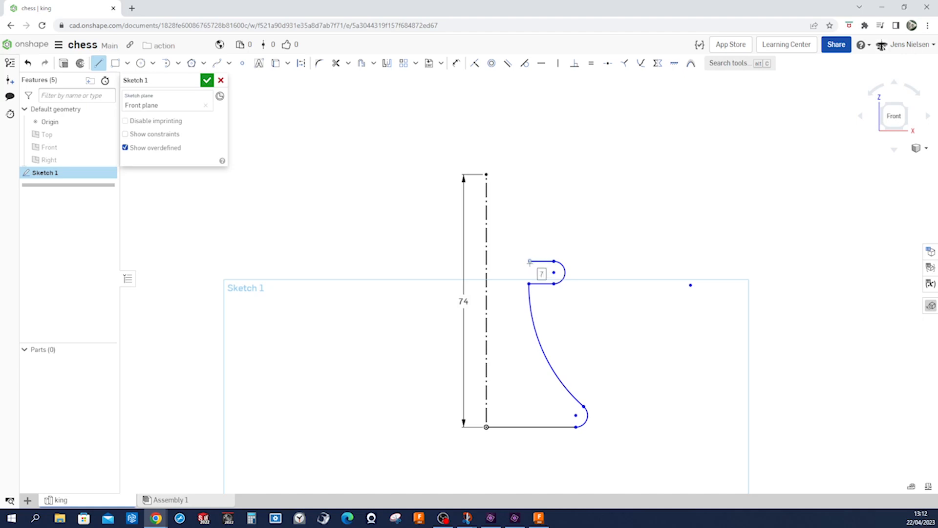
Draw the crown with an outward-slanting line about 17 mm long and a line about 22 mm long to the construction line's upper end.
click(554, 208)
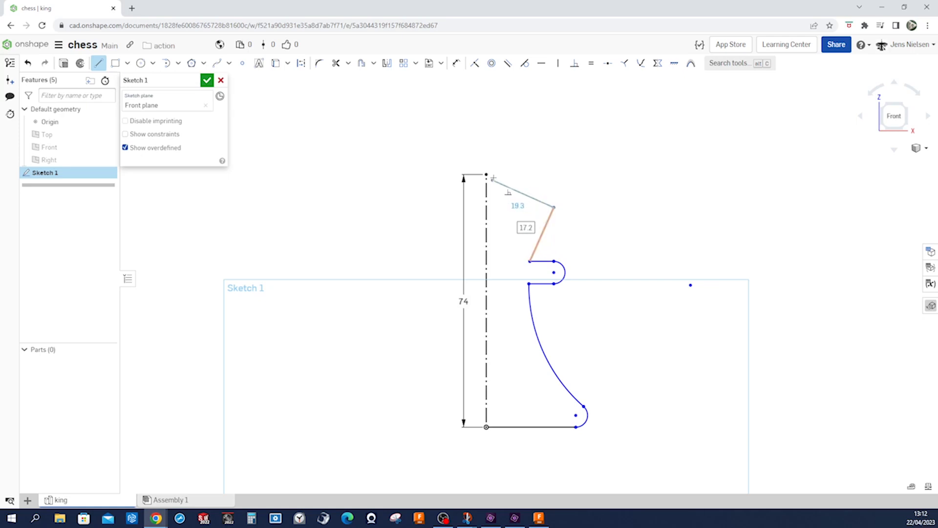
click(488, 174)
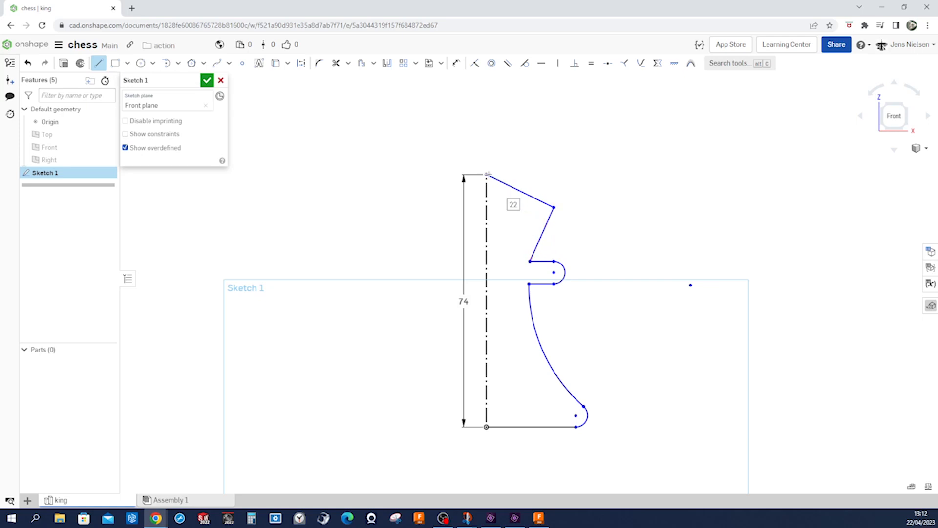
key(Escape)
Constrain the crown's sloped upper line and slanted side line to be perpendicular.
click(574, 71)
click(524, 192)
click(542, 223)
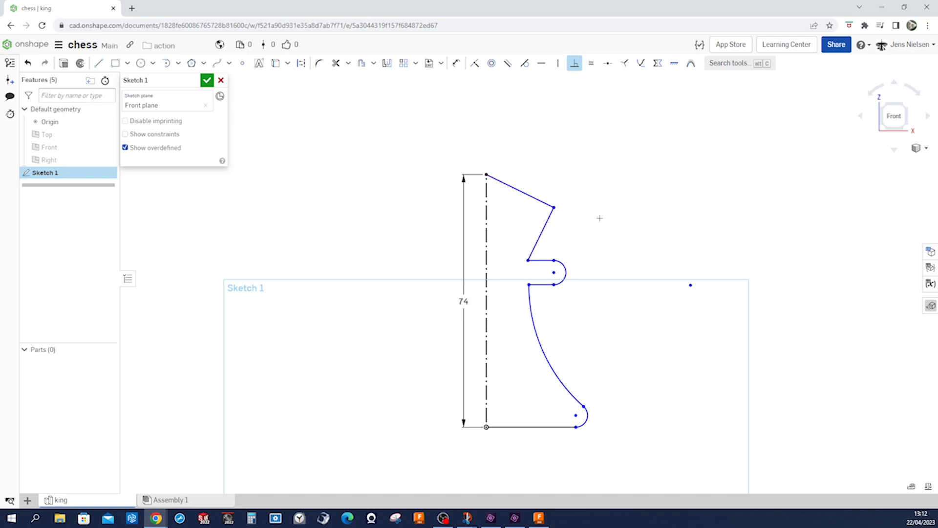
Dimension the angle between the crown's sloped upper line and the construction line to 72 degrees.
key(d)
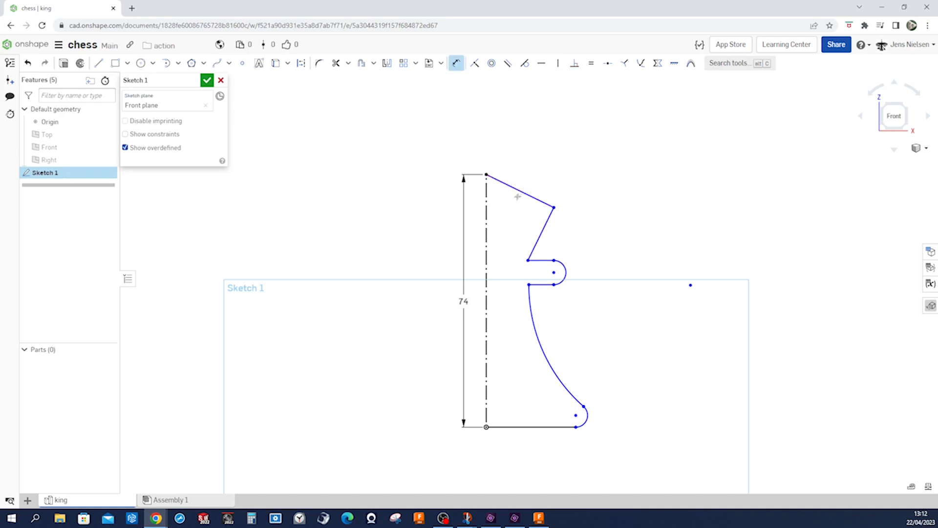
click(519, 191)
click(487, 229)
click(510, 232)
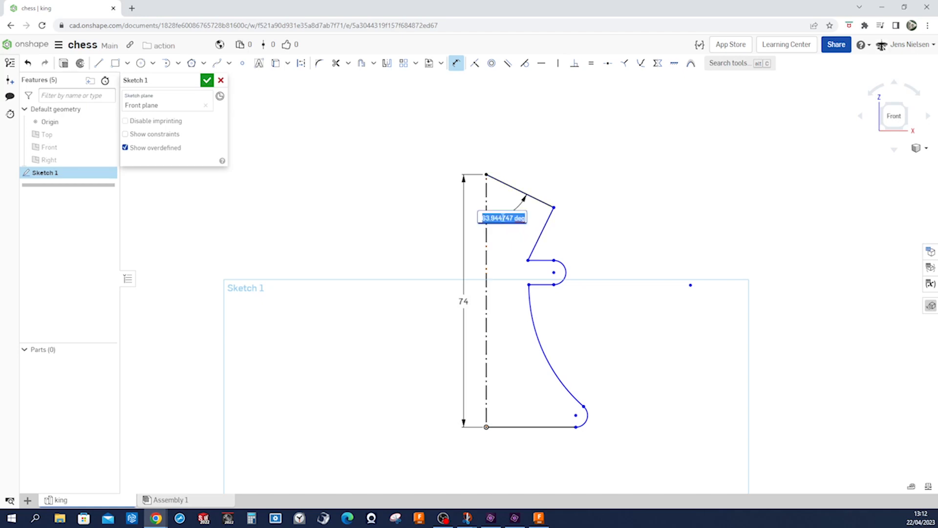
text(72)
key(Return)
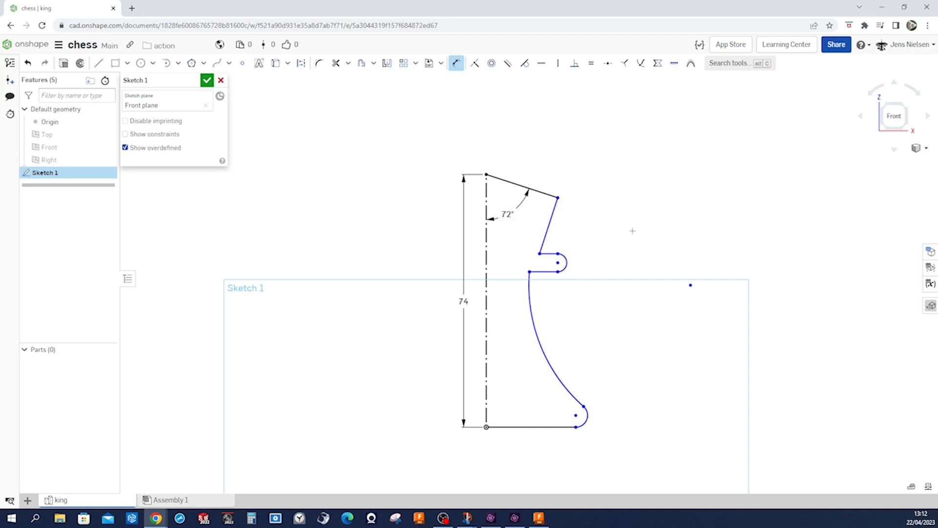
Dimension the vertical distance from the origin to the collar arc's center to 48 mm.
click(487, 427)
click(557, 263)
click(477, 405)
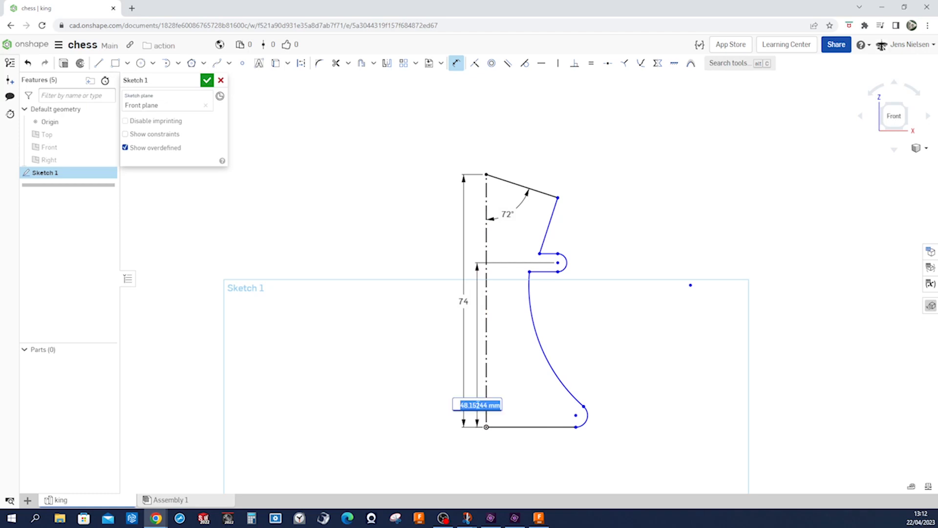
text(4)
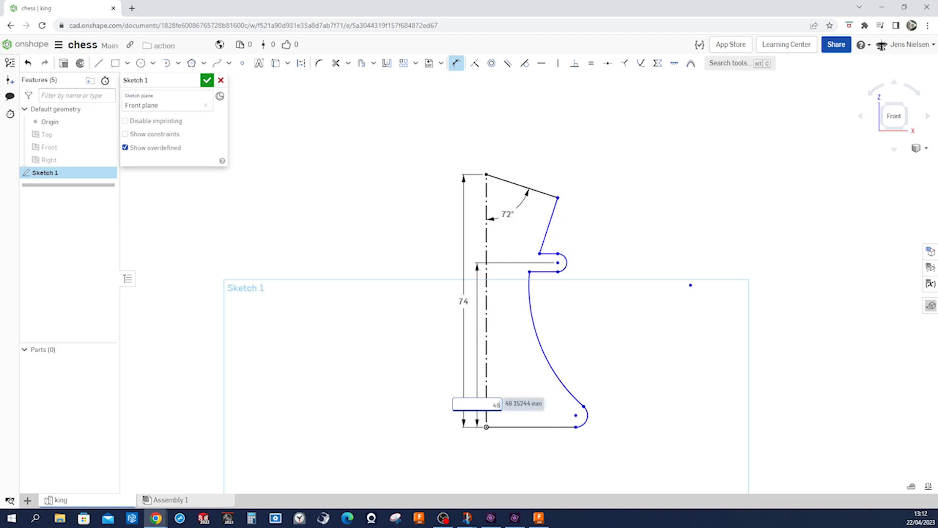
text(8)
key(Return)
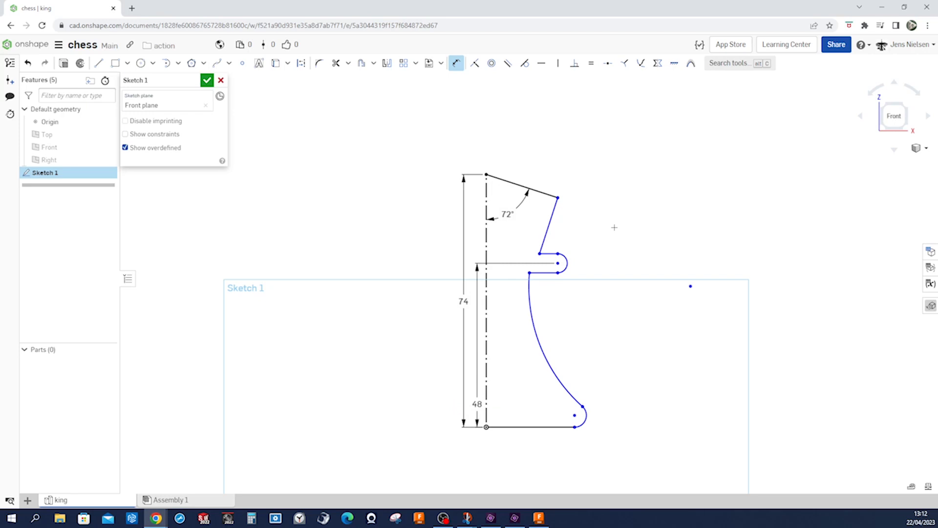
Dimension the horizontal distance from the body arc's upper endpoint to the construction line to 6 mm.
click(529, 273)
click(486, 279)
click(491, 277)
text(6)
key(Return)
key(Escape)
Try to align the collar's upper and lower inner endpoints with a Vertical constraint.
key(v)
click(539, 254)
click(507, 272)
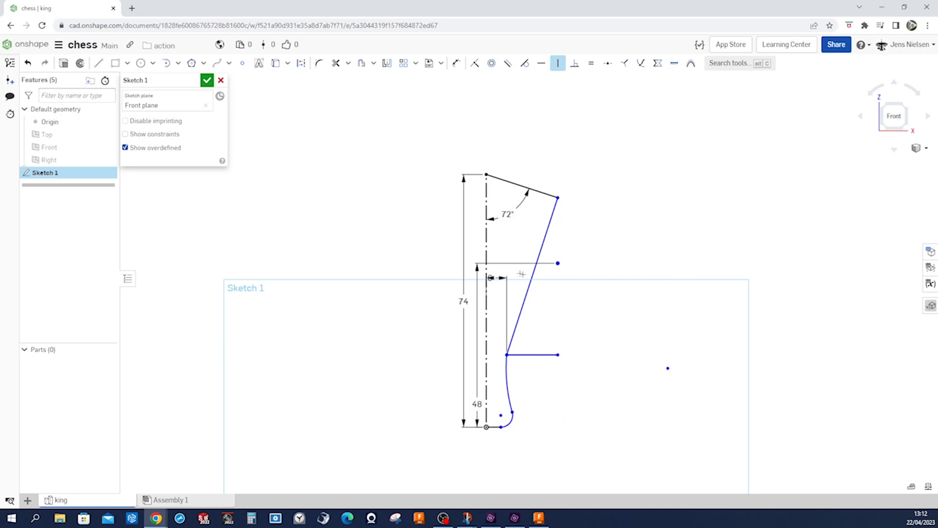
key(Escape)
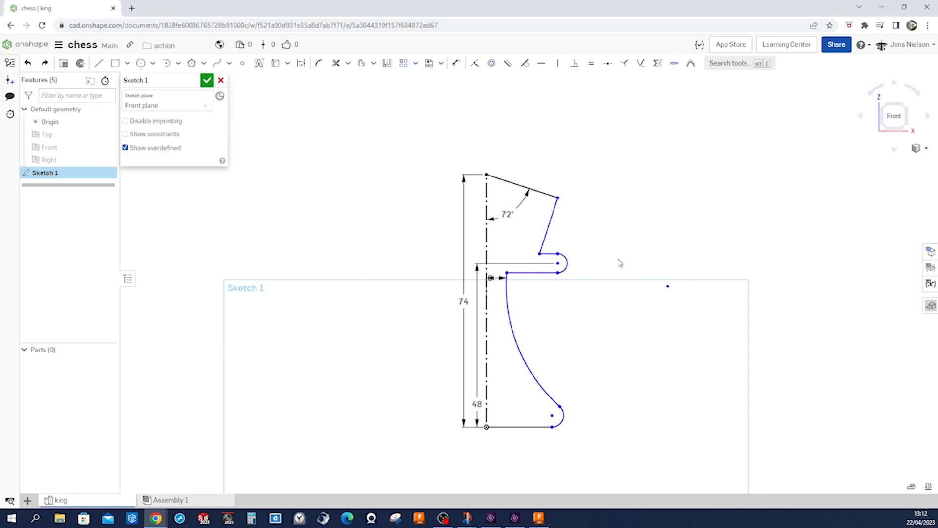
Move the crown's outer corner closer to the construction line and vertically align the collar's two inner endpoints.
mouse_move(558, 197)
mouse_down()
mouse_move(525, 201)
mouse_move(537, 207)
mouse_up()
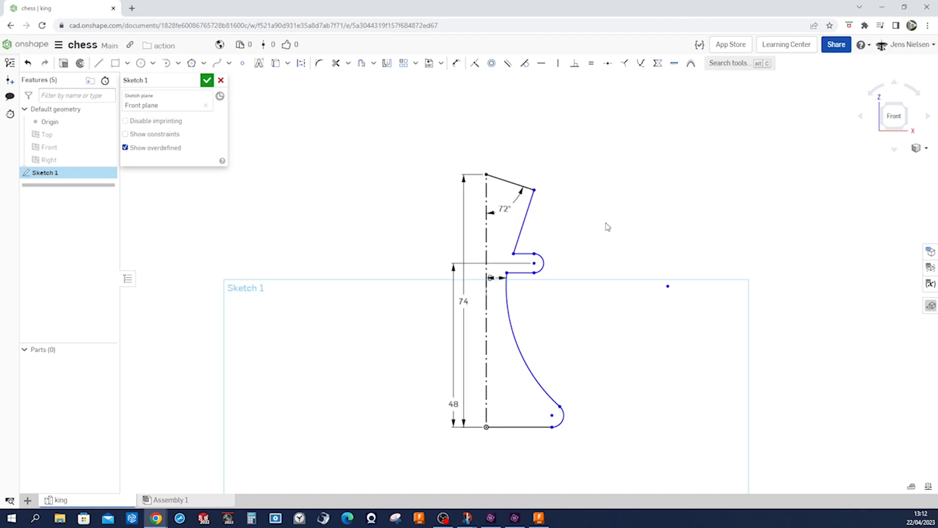
key(v)
click(513, 253)
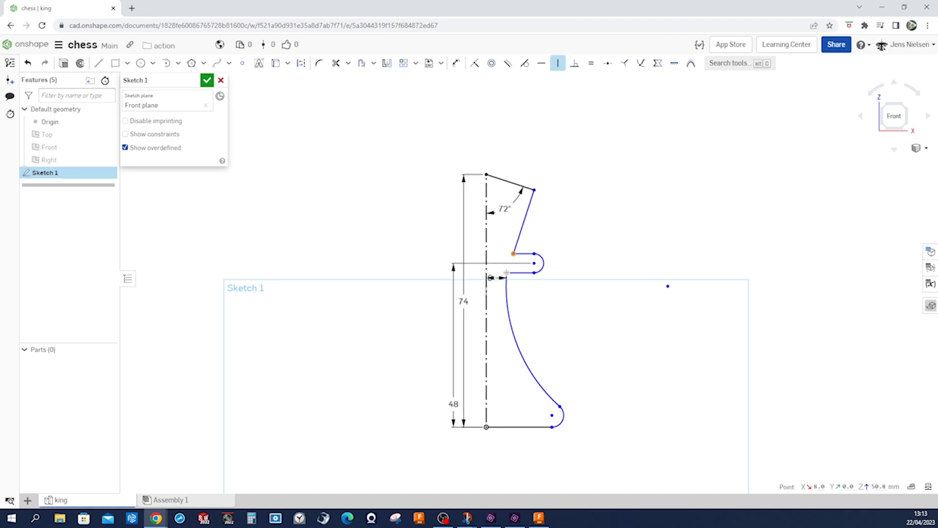
click(507, 273)
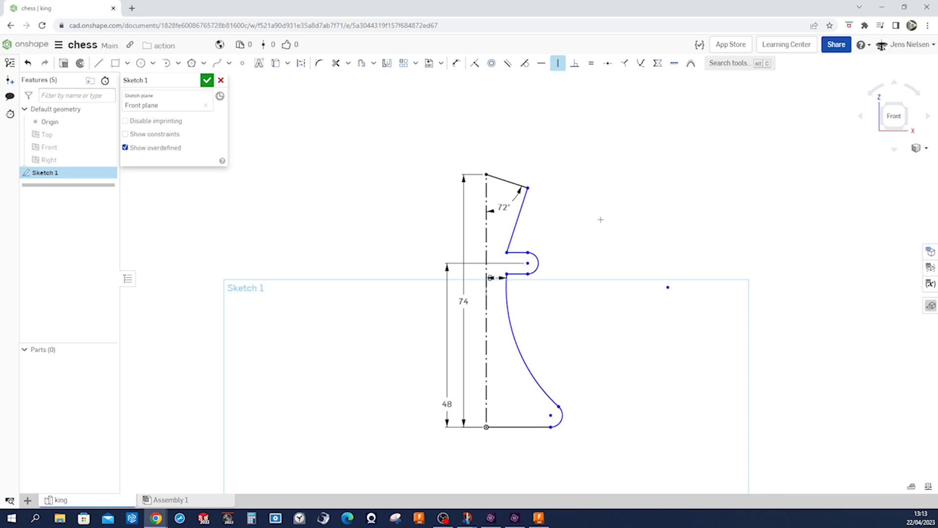
Dimension the collar arc's radius to 3 mm.
key(d)
click(539, 259)
click(555, 247)
text(3)
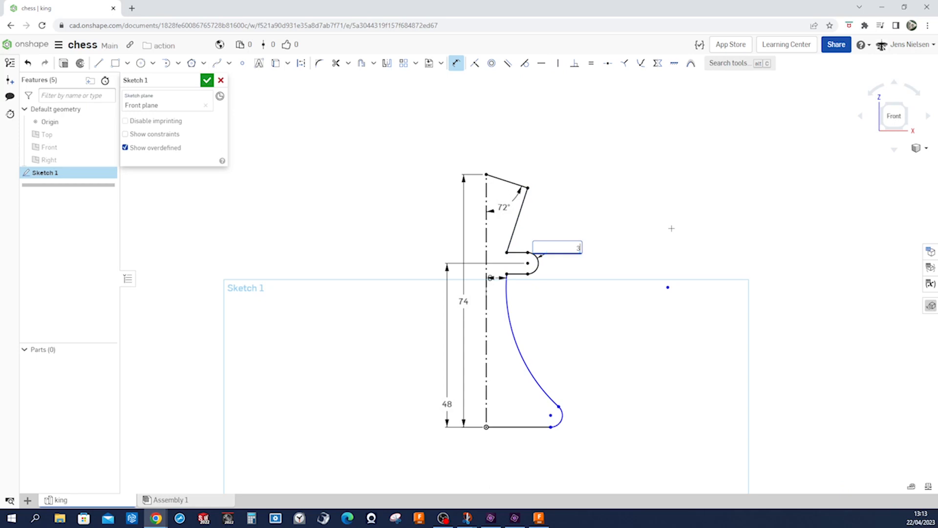
key(Return)
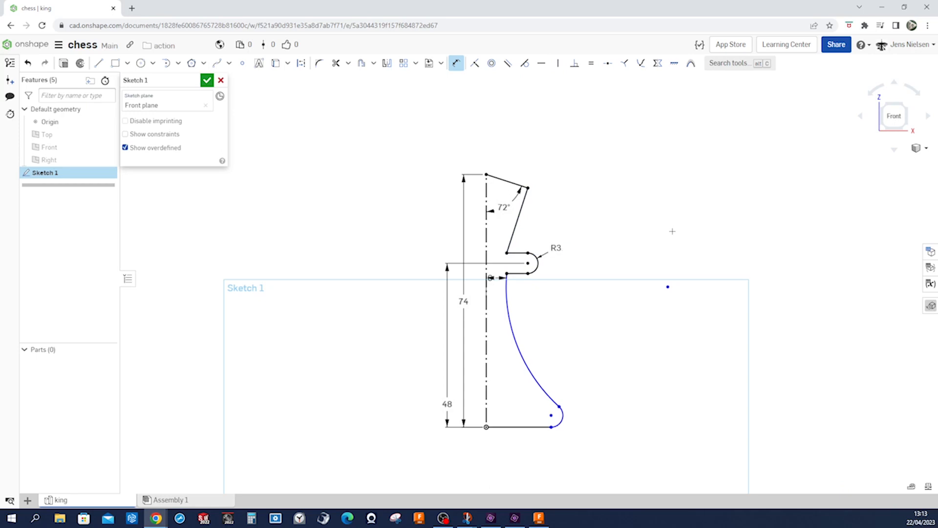
Apply an Equal constraint between the collar arc and the small arc at the base's outer edge.
key(e)
click(538, 264)
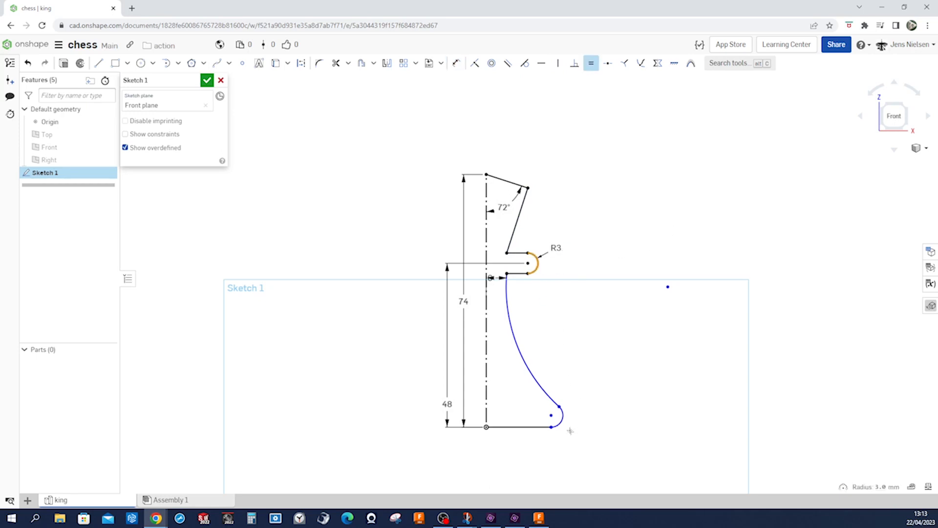
click(563, 416)
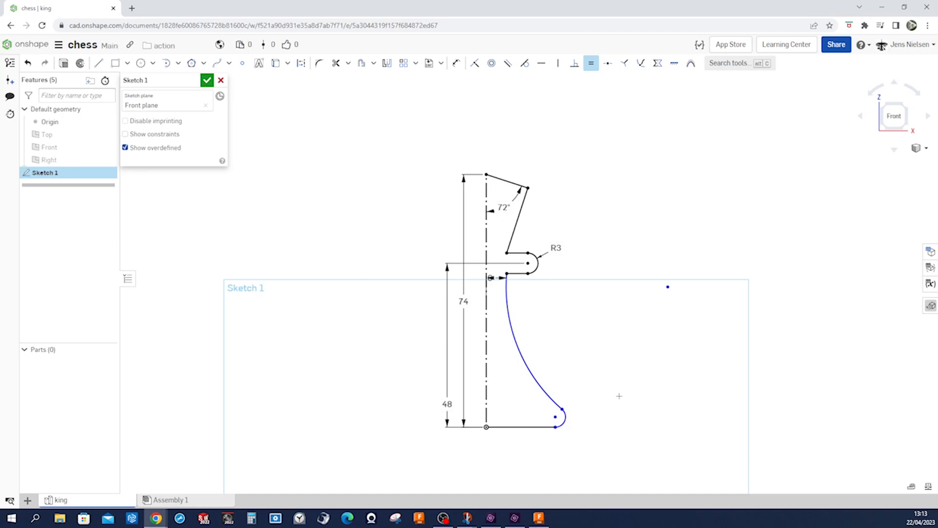
Dimension the horizontal offset between the collar arc and the base arc to 3 mm.
key(u)
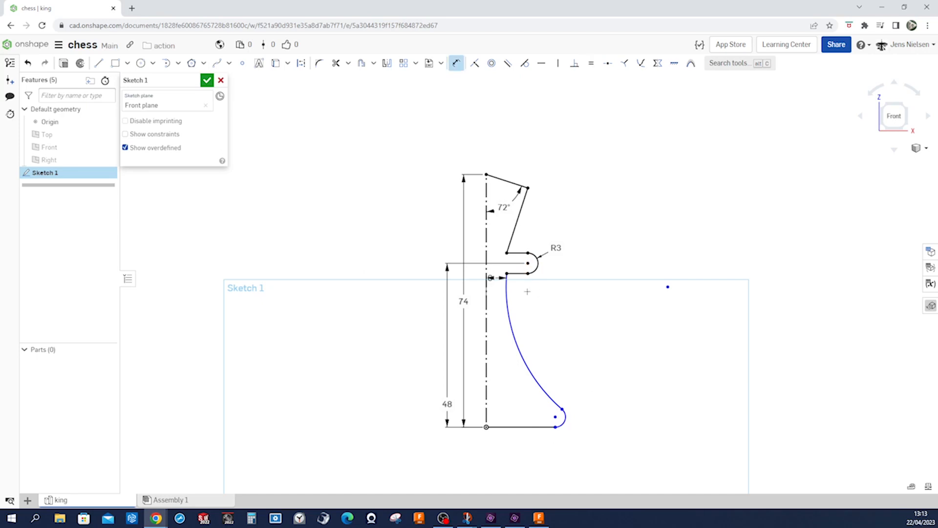
click(556, 427)
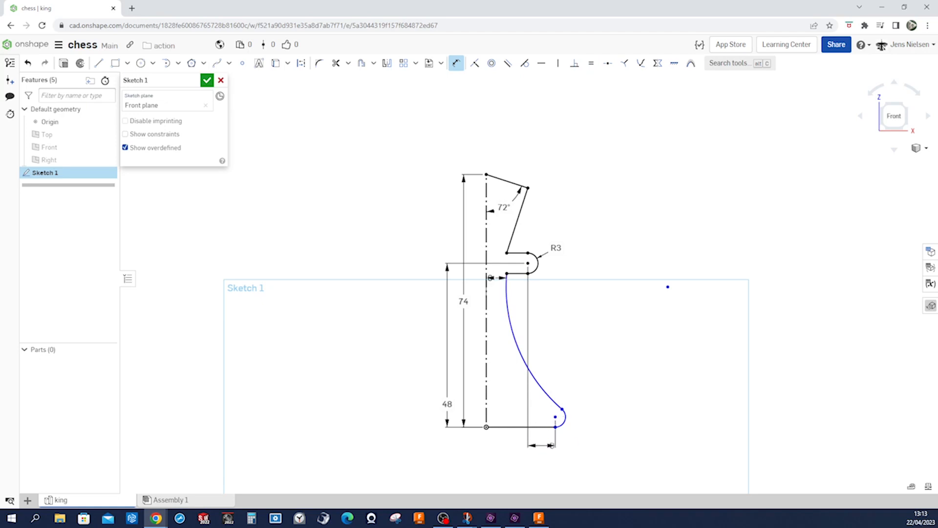
click(551, 445)
text(3)
key(Return)
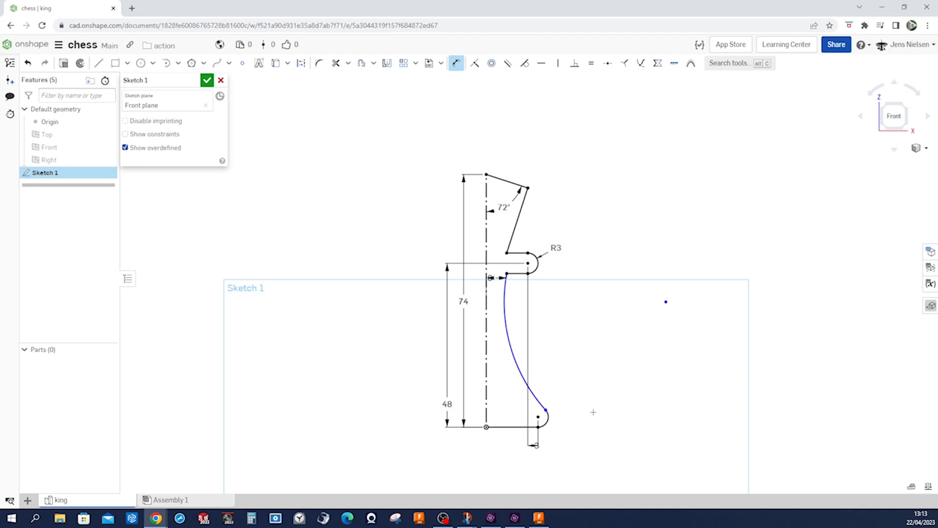
Dimension the radius of the long concave body arc to 48 mm.
click(521, 371)
click(534, 354)
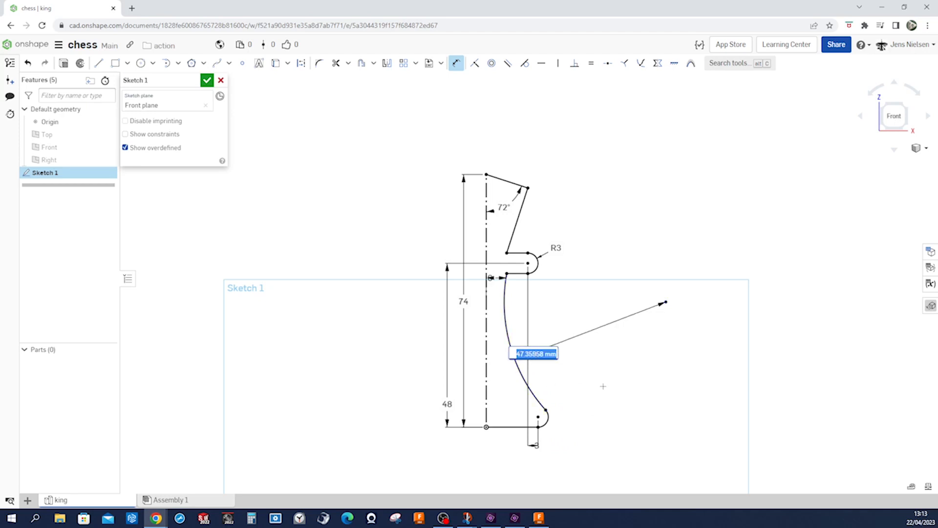
text(48)
key(Return)
key(Escape)
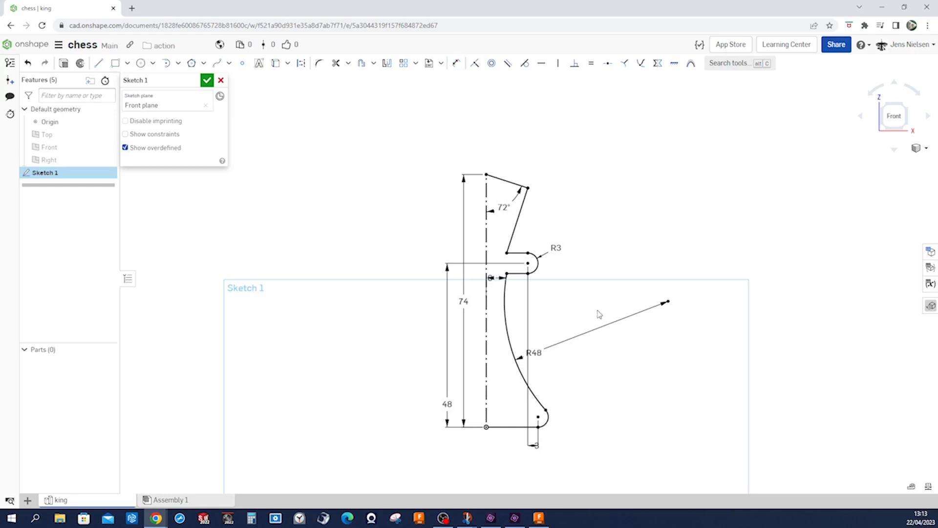
Draw two concentric center-point rectangles above the crown, in line with the construction line, about 19.5 by 4.8 mm and 7.2 by 17.1 mm.
scroll(596, 307, down, 2)
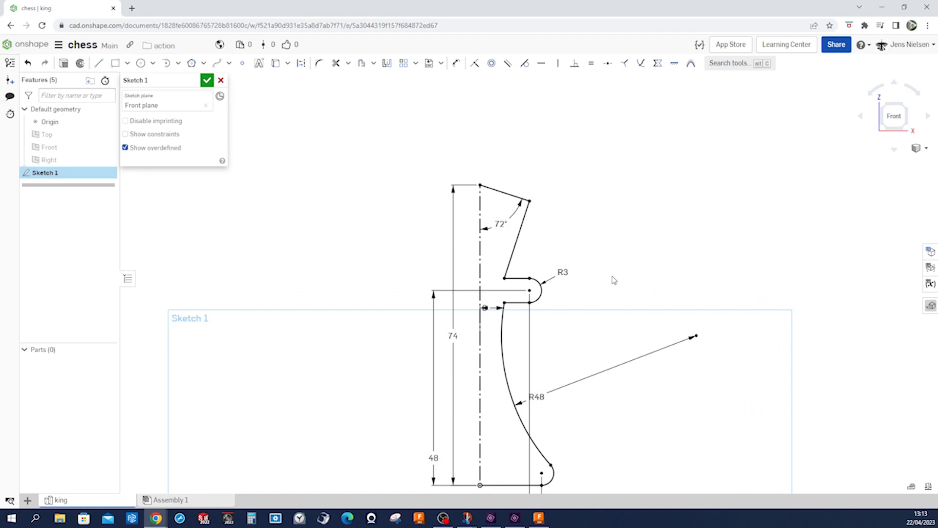
right_click(606, 228)
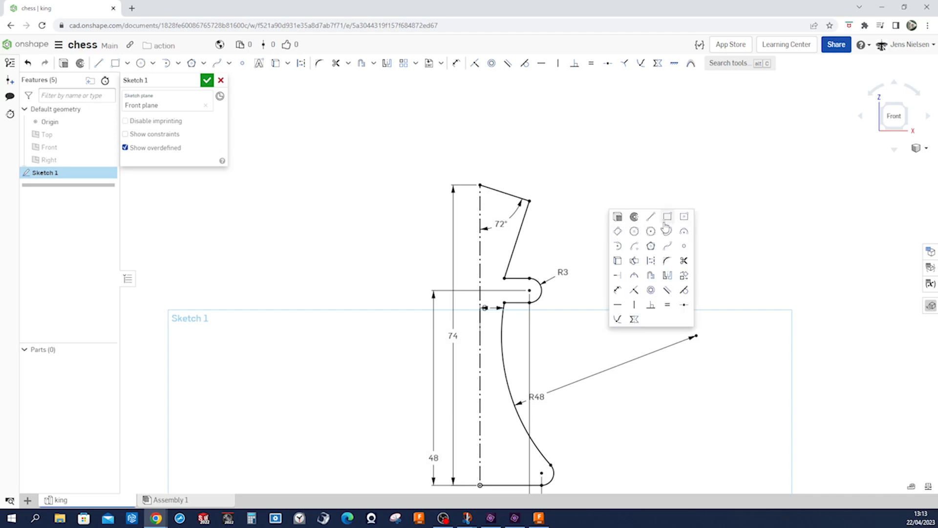
click(684, 218)
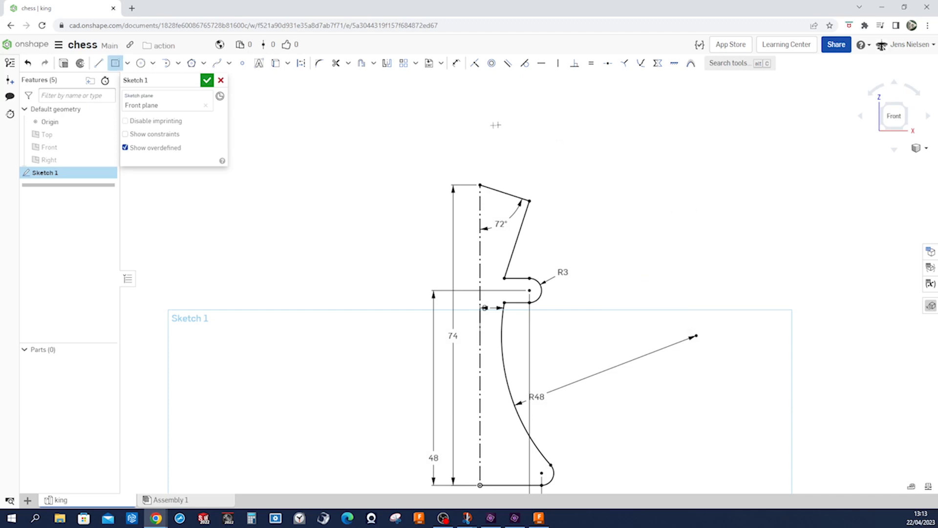
click(480, 151)
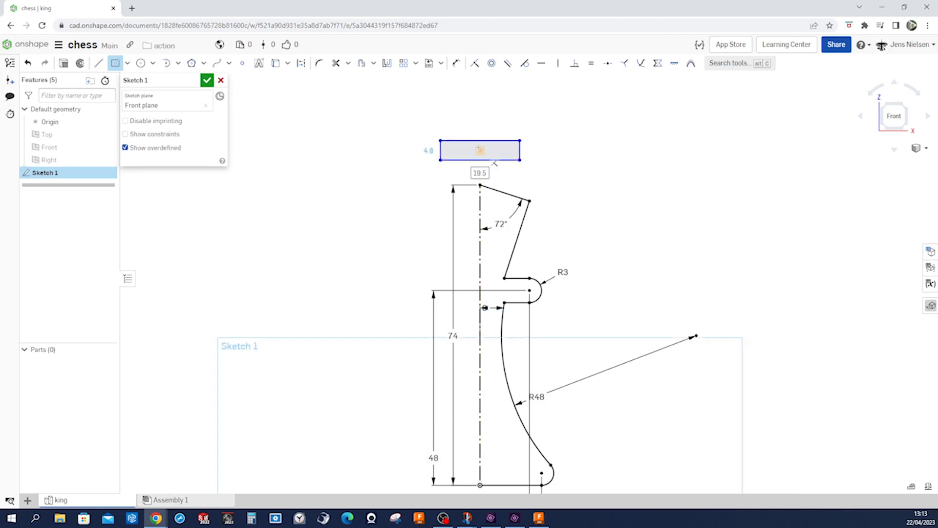
click(480, 150)
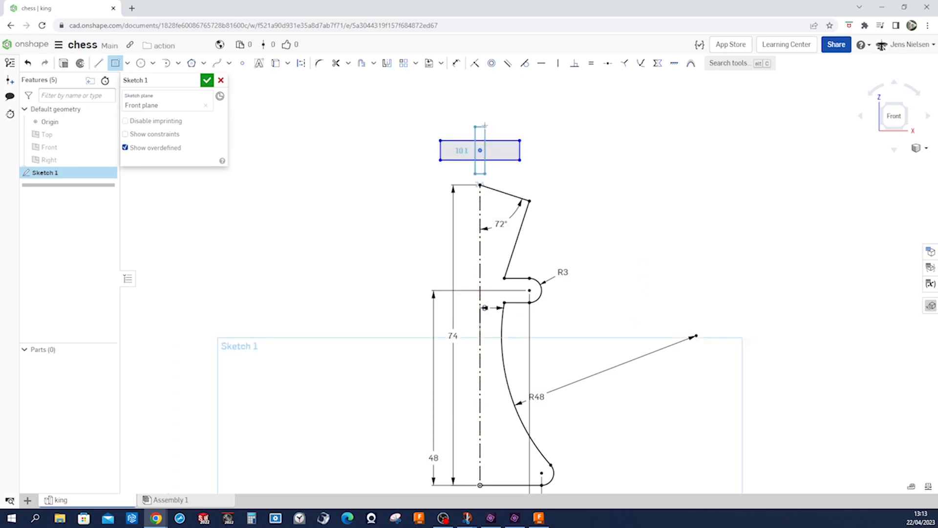
click(495, 115)
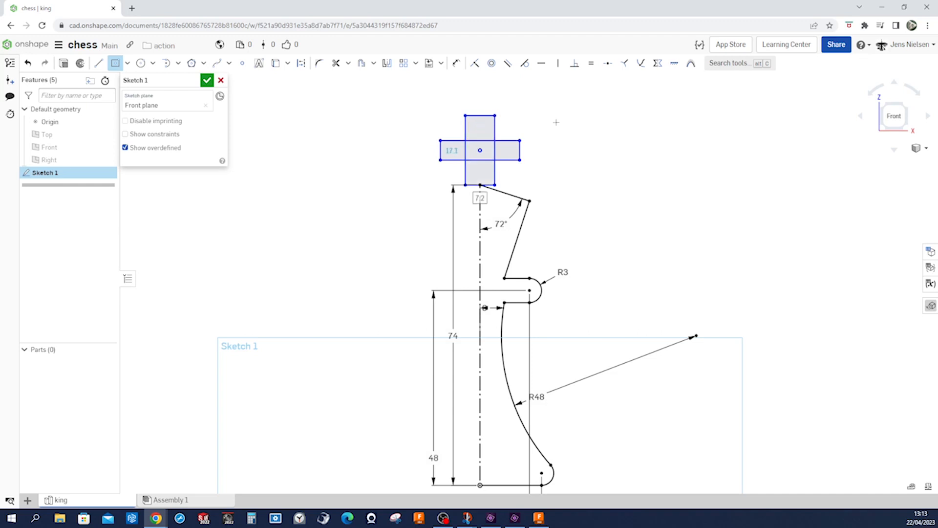
key(Escape)
Trim the inner lines where the two rectangles overlap, leaving a single cross outline.
key(m)
scroll(552, 128, up, 5)
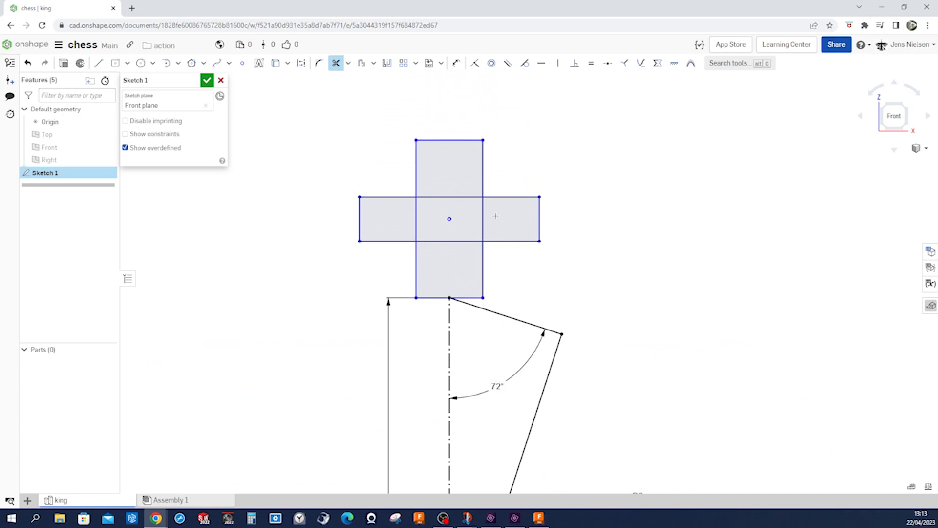
mouse_move(492, 217)
mouse_down()
mouse_move(465, 221)
mouse_move(467, 248)
mouse_move(415, 215)
mouse_move(518, 185)
mouse_up()
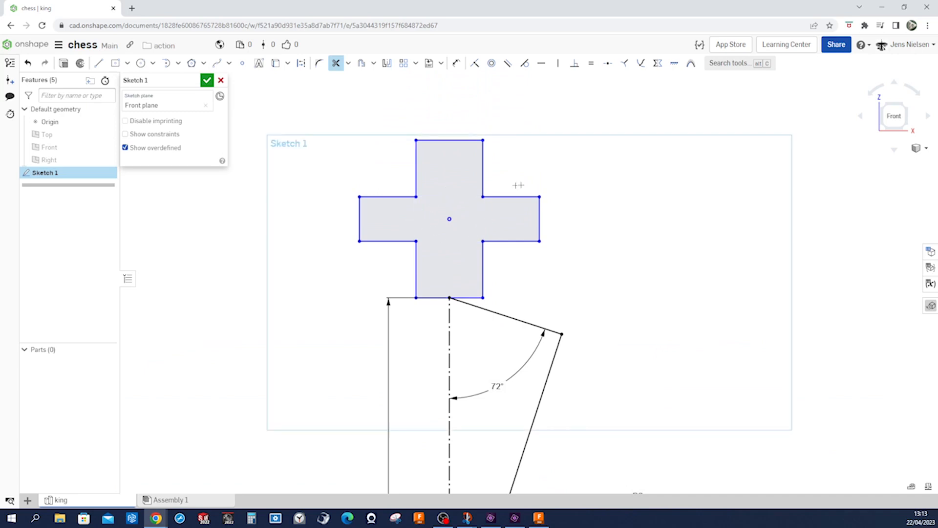
key(Escape)
Apply an Equal constraint between the cross's side end edge and its upper end edge.
key(e)
click(539, 215)
click(472, 142)
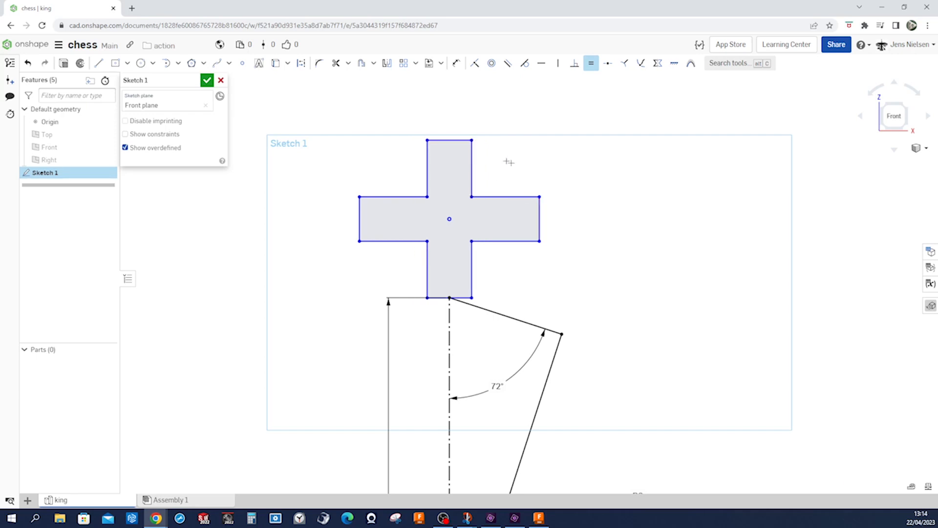
key(Escape)
Move the cross's lower corner down into the crown and dimension the cross's upper edge to 4 mm.
drag(472, 298, 475, 324)
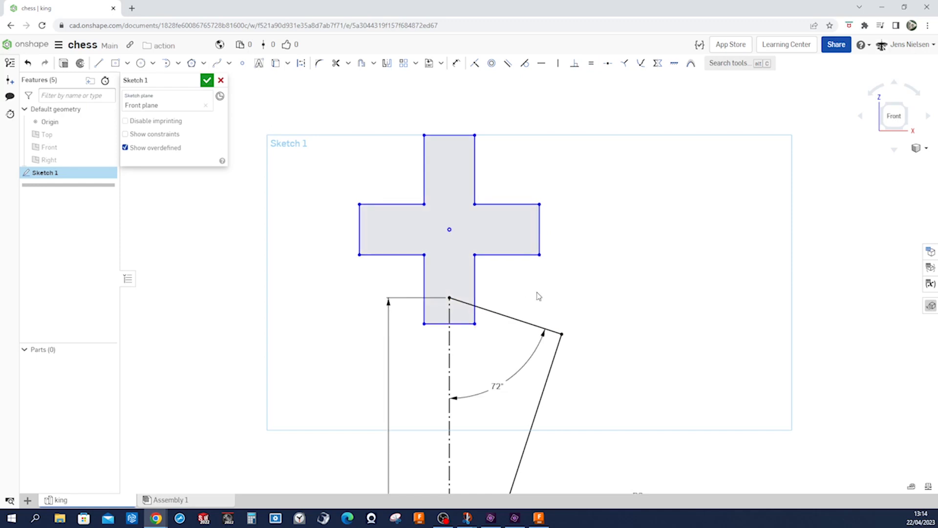
key(d)
click(455, 136)
click(466, 121)
text(4)
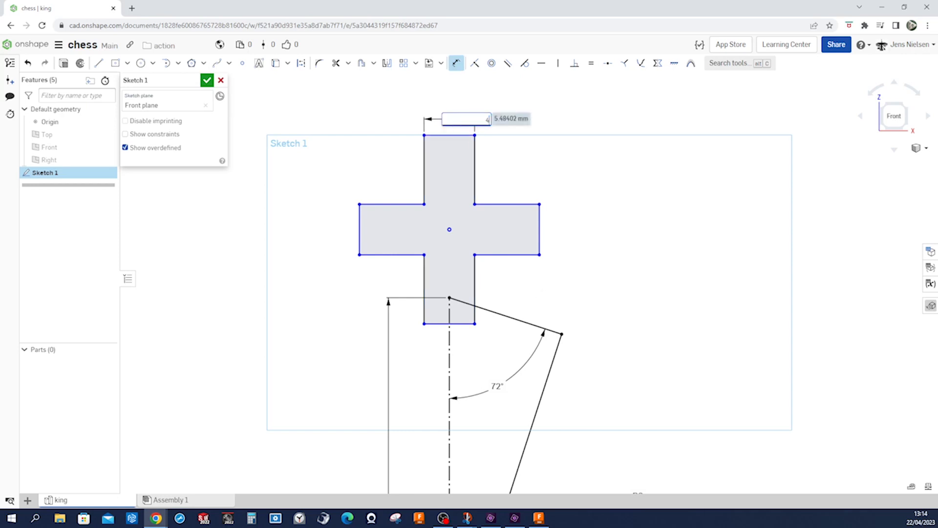
key(Return)
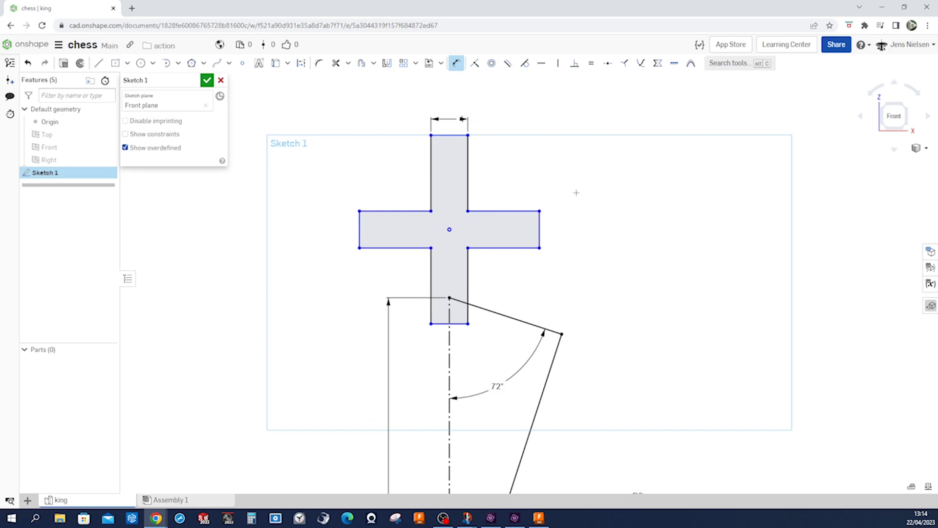
key(Escape)
Split the crown's sloped top line where it crosses the side edge of the cross.
click(349, 63)
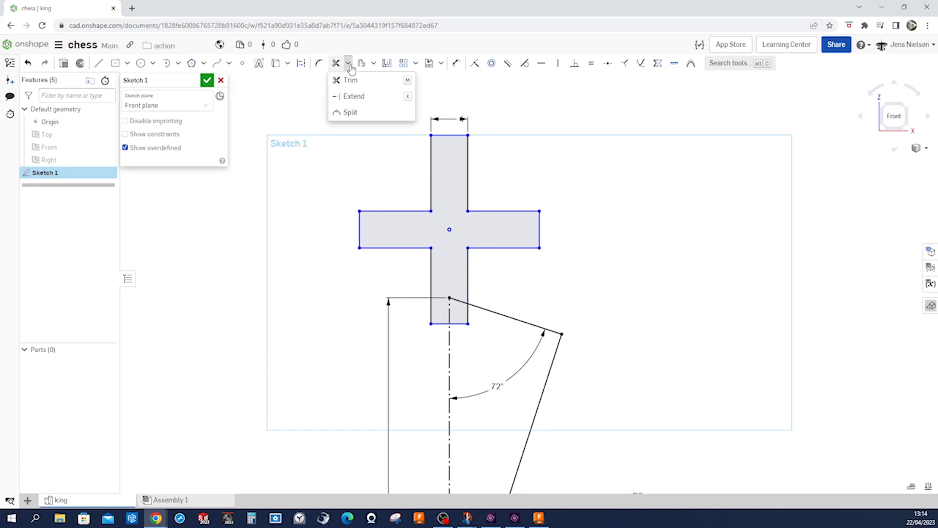
click(348, 113)
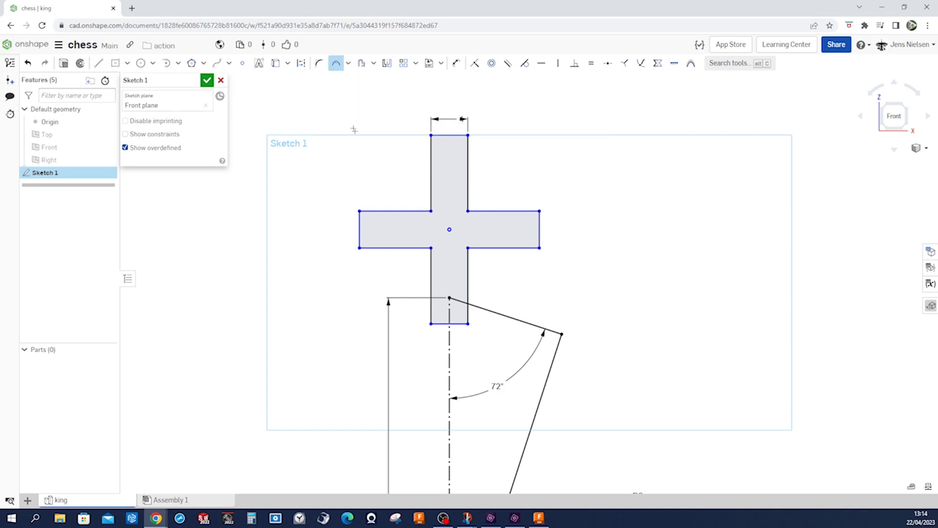
click(478, 313)
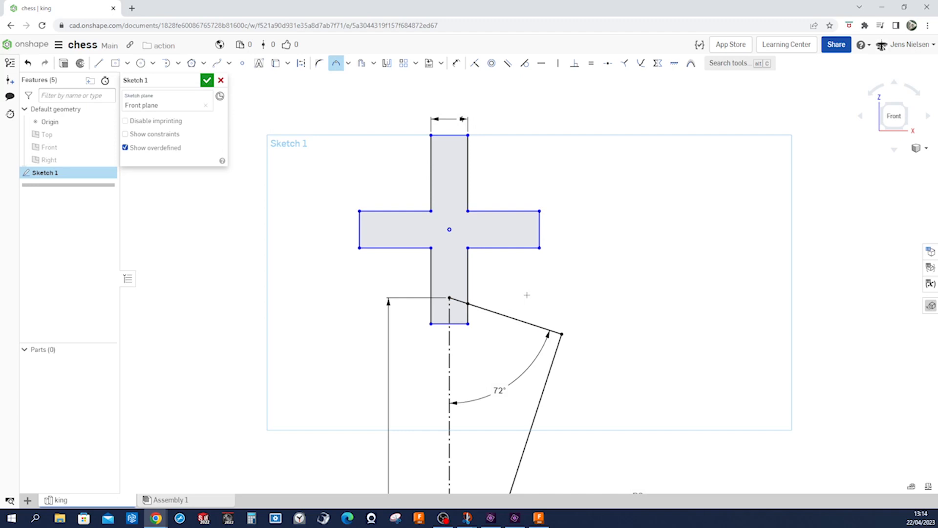
Dimension the vertical distance from the split point on the crown's sloped line to the cross's lower corner to 2 mm.
key(d)
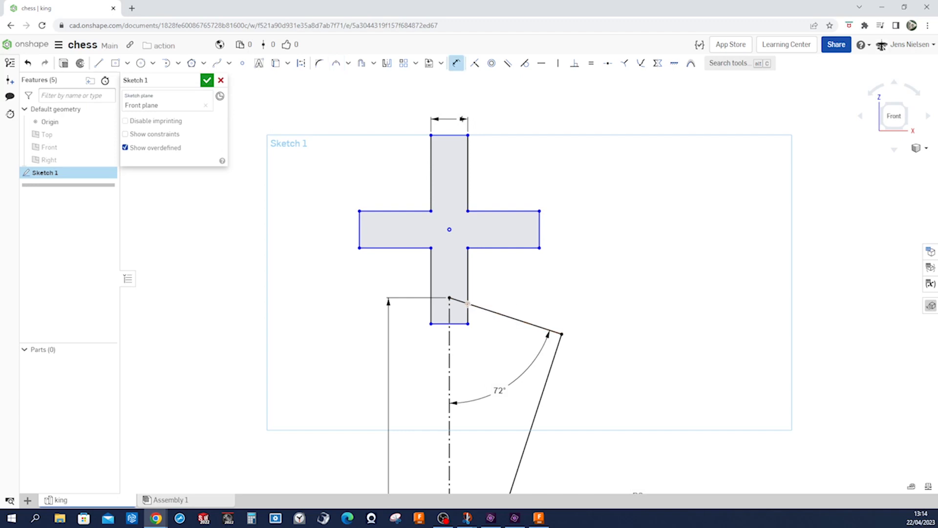
click(469, 323)
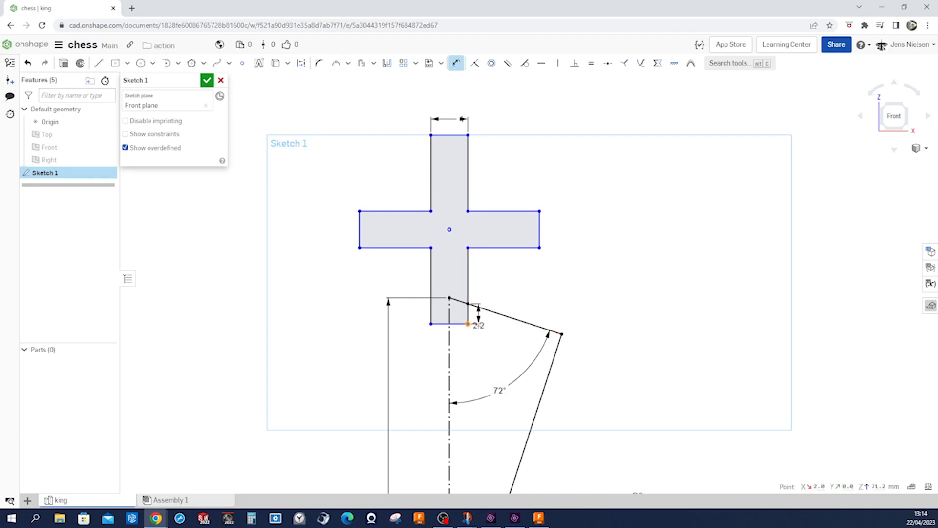
click(478, 324)
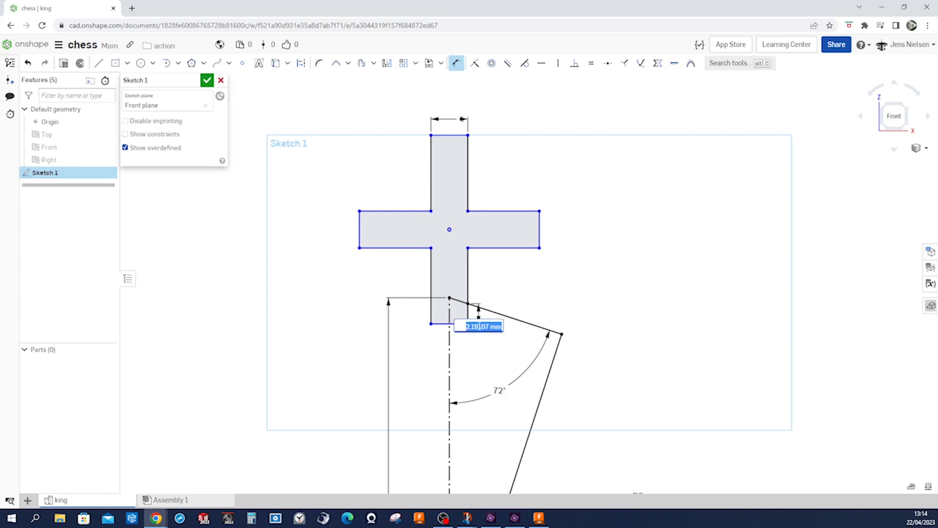
text(2)
key(Return)
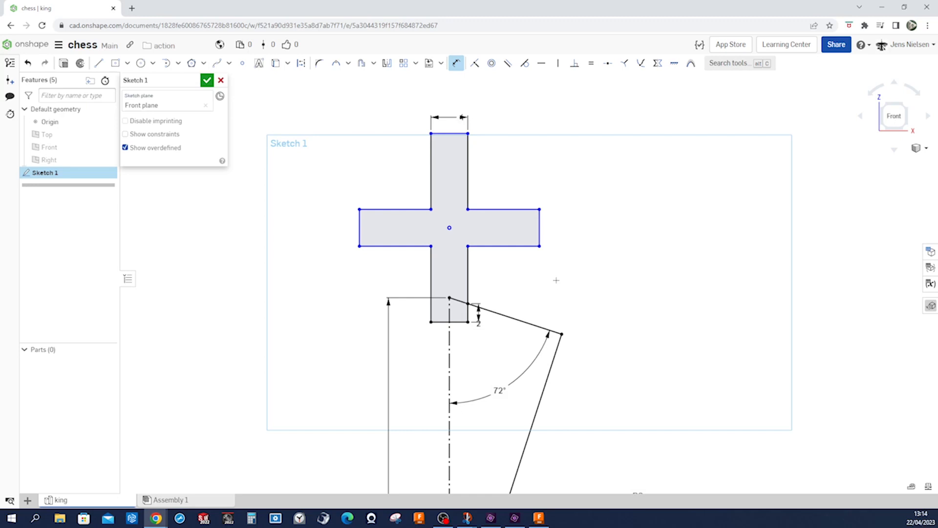
Dimension the side edge of the cross's lower arm to 4 mm and apply an Equal constraint to shorten the horizontal arms to match.
click(431, 273)
click(419, 274)
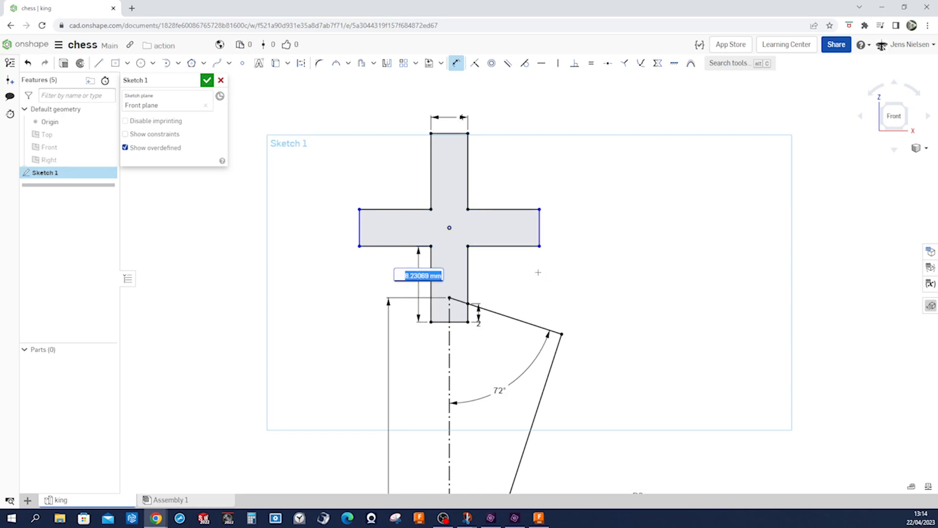
text(4)
key(Return)
key(Escape)
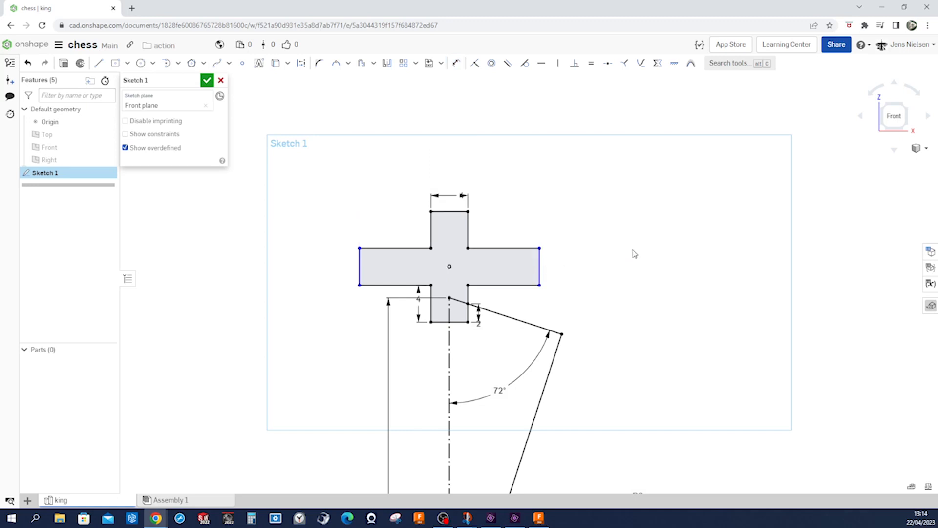
key(e)
click(489, 286)
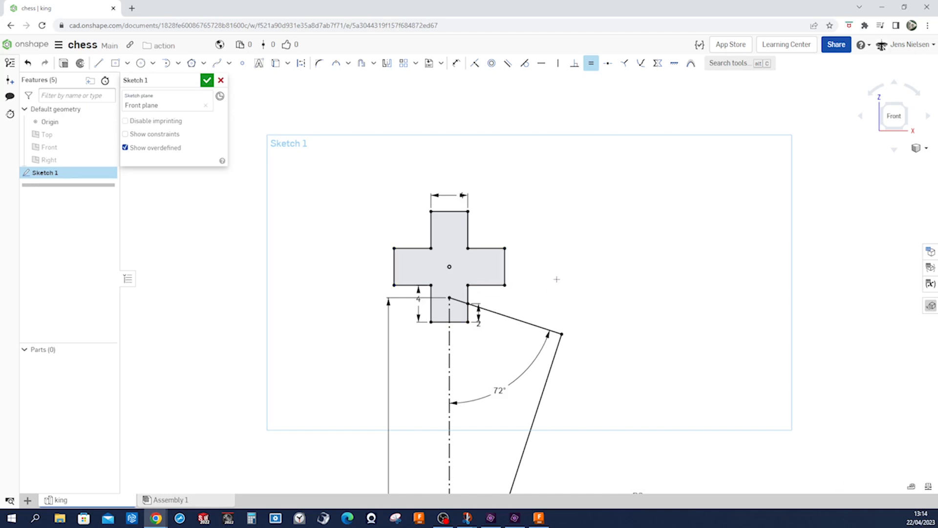
Convert the vertical construction line into a regular line to close the king's half-profile.
scroll(557, 273, down, 4)
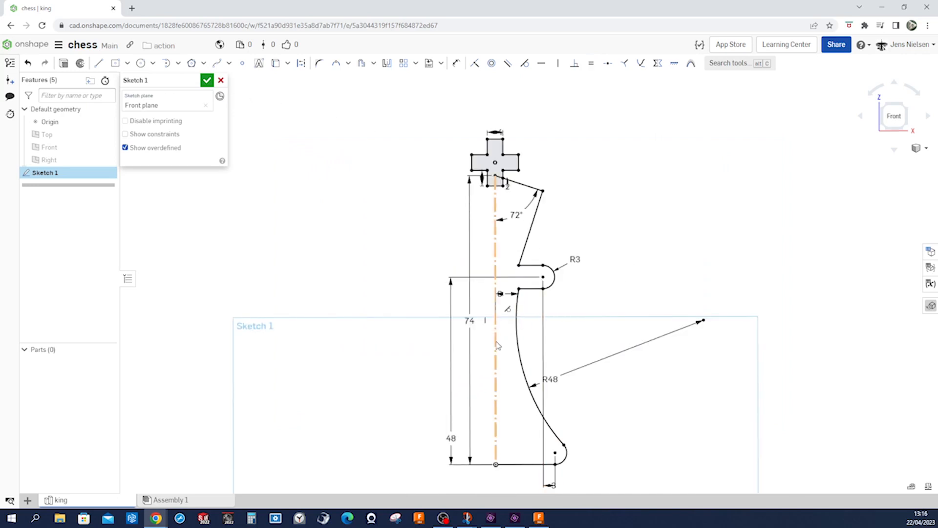
right_click(497, 345)
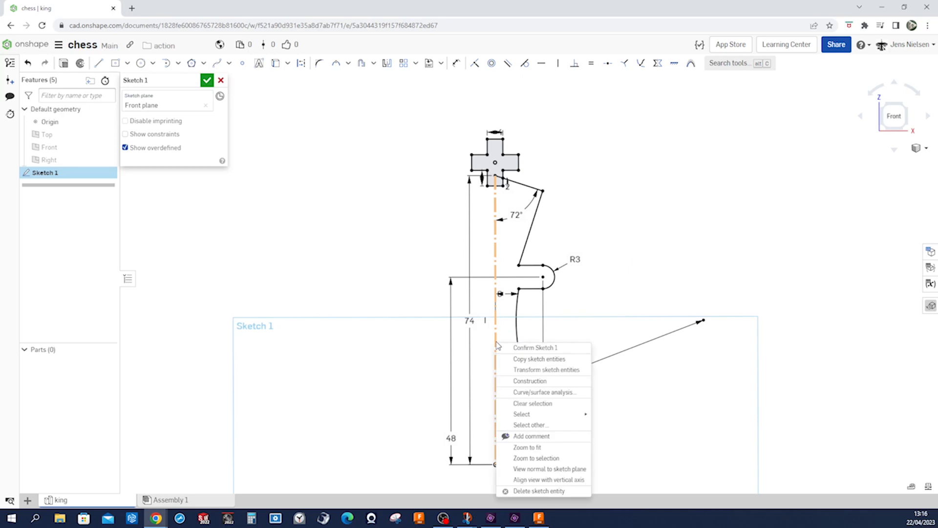
click(531, 380)
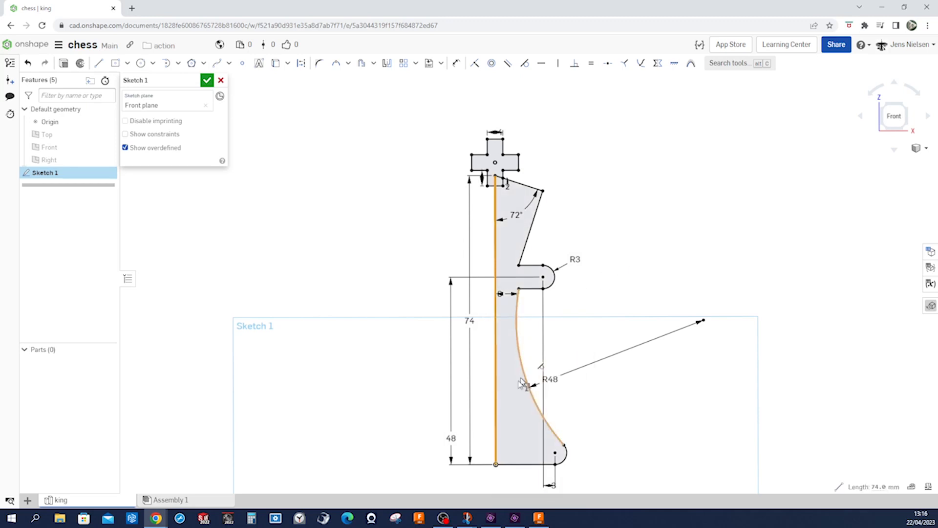
click(668, 218)
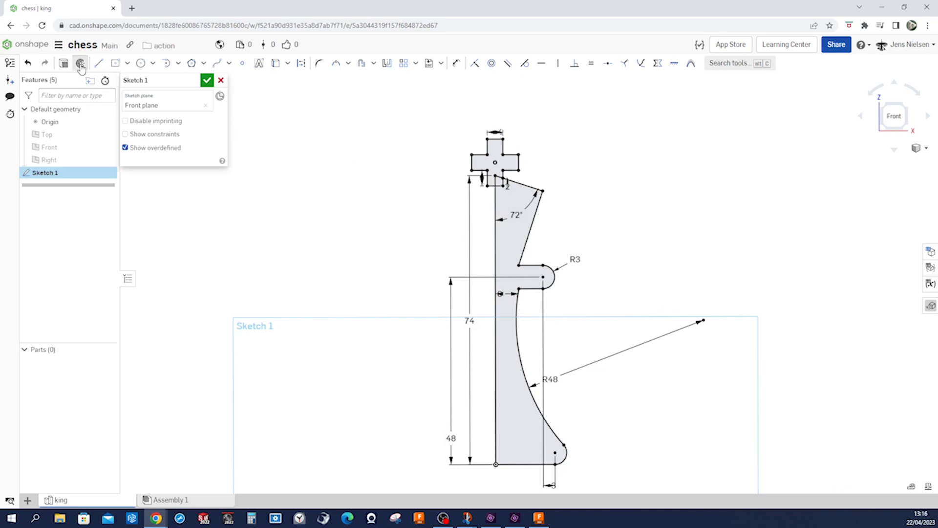
Revolve the king's half-profile, including its small overlap with the cross, a full turn around the vertical centre line as a new solid.
key(shift+w)
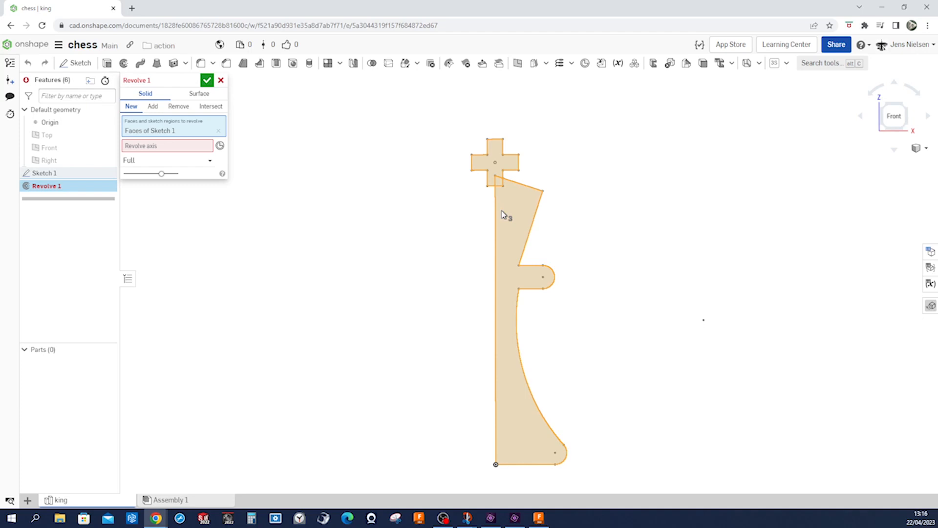
scroll(512, 223, up, 3)
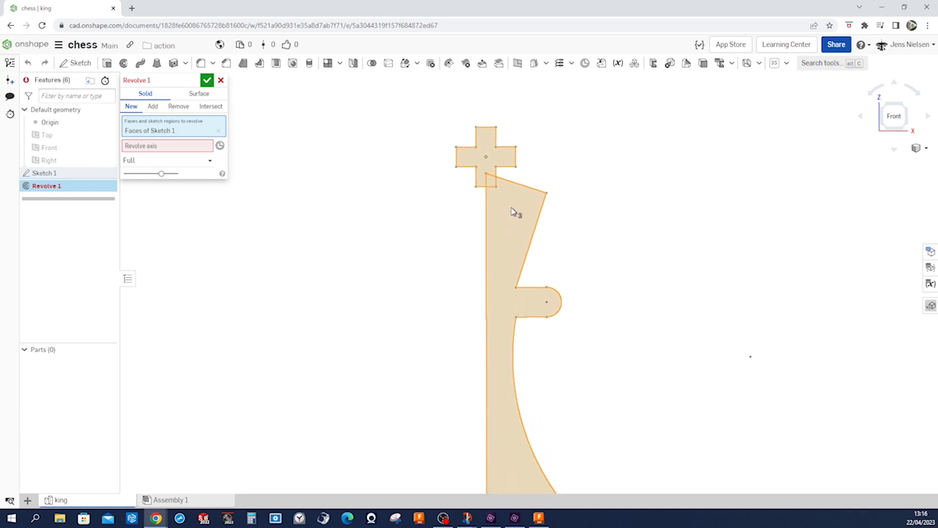
click(218, 131)
click(504, 202)
scroll(480, 184, up, 2)
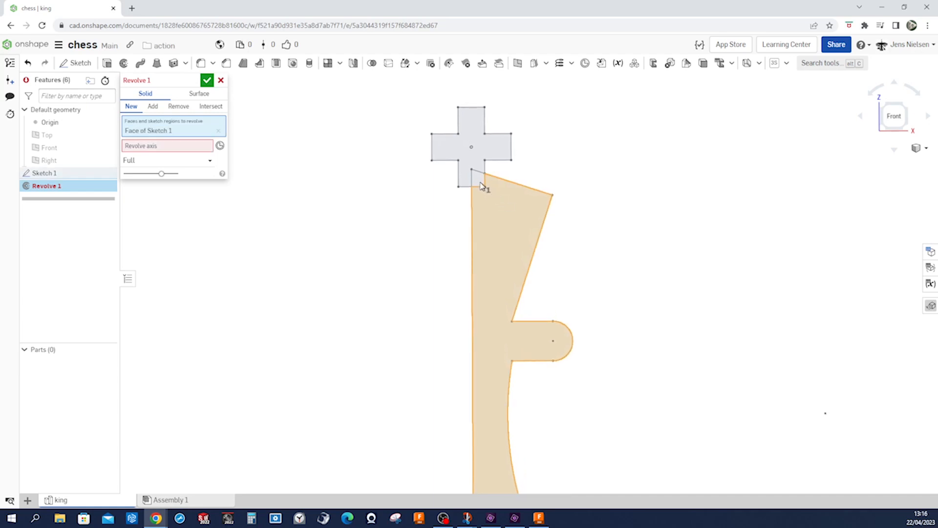
click(478, 183)
click(203, 159)
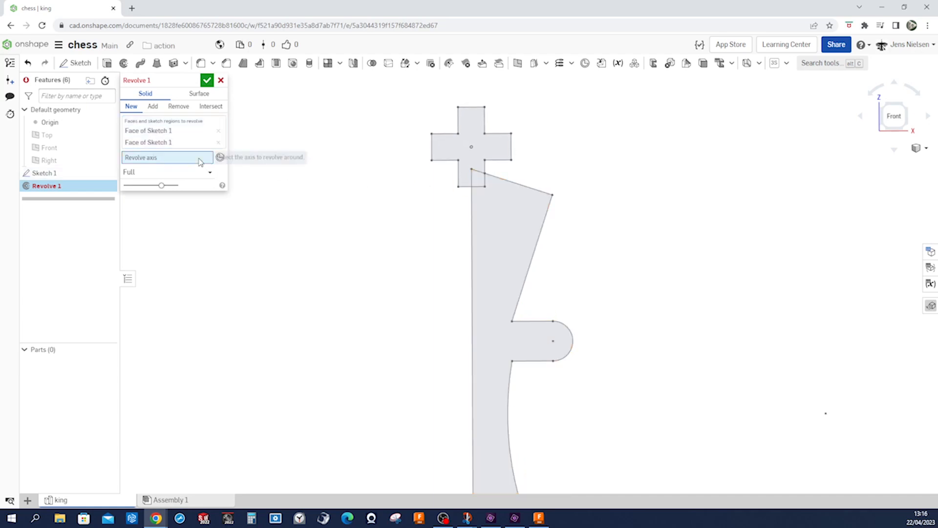
click(472, 246)
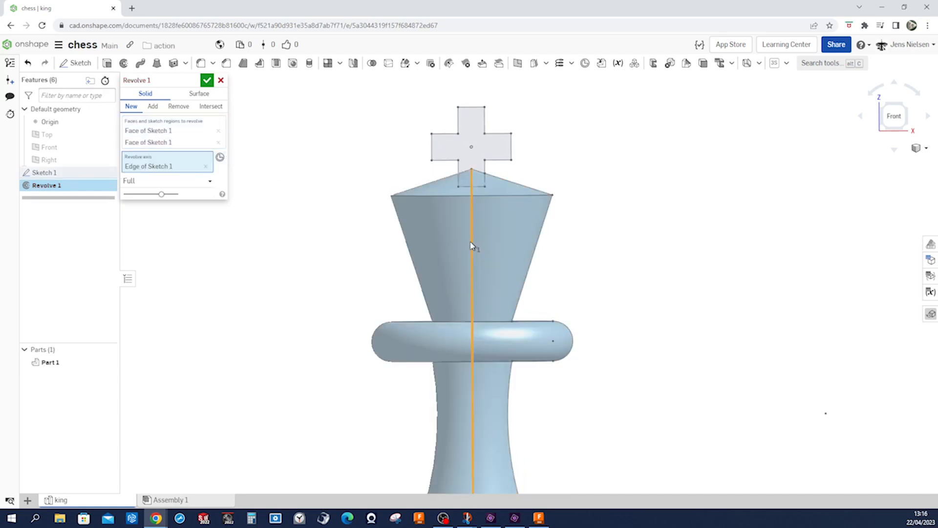
key(f)
click(206, 80)
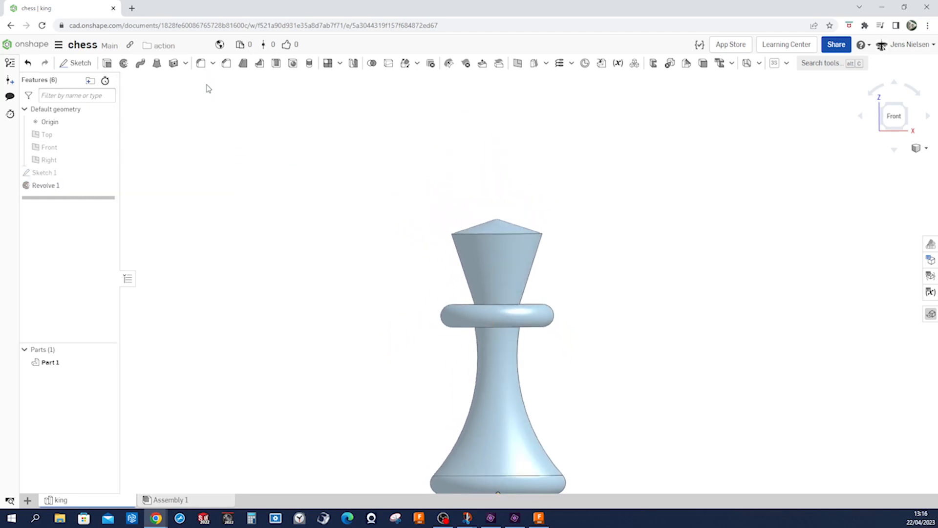
Show Sketch 1 and extrude both regions of the cross symmetrically with a 4 mm depth, added to the king's body.
click(108, 173)
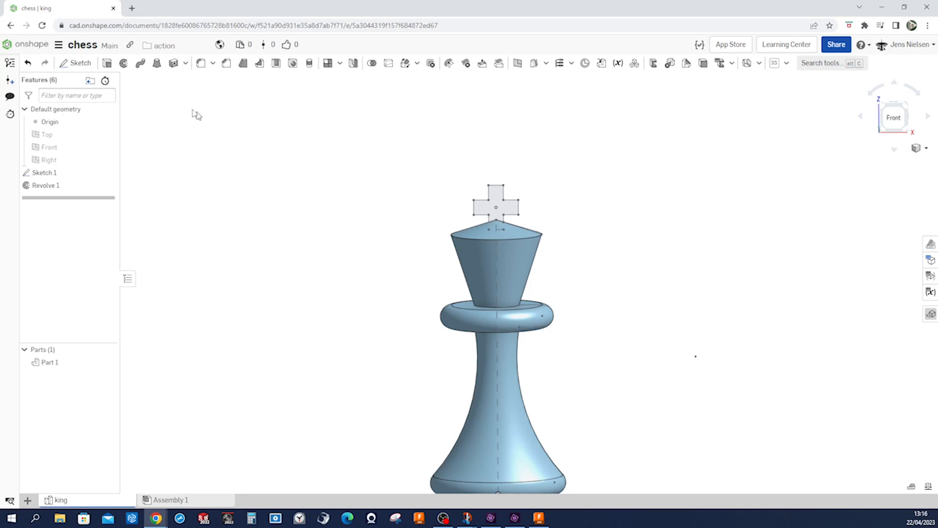
click(106, 63)
scroll(534, 196, up, 4)
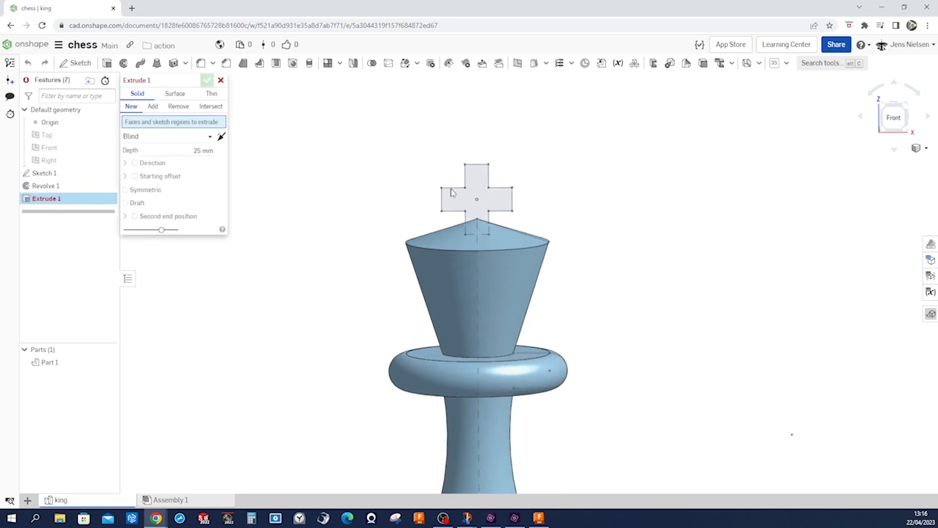
click(452, 210)
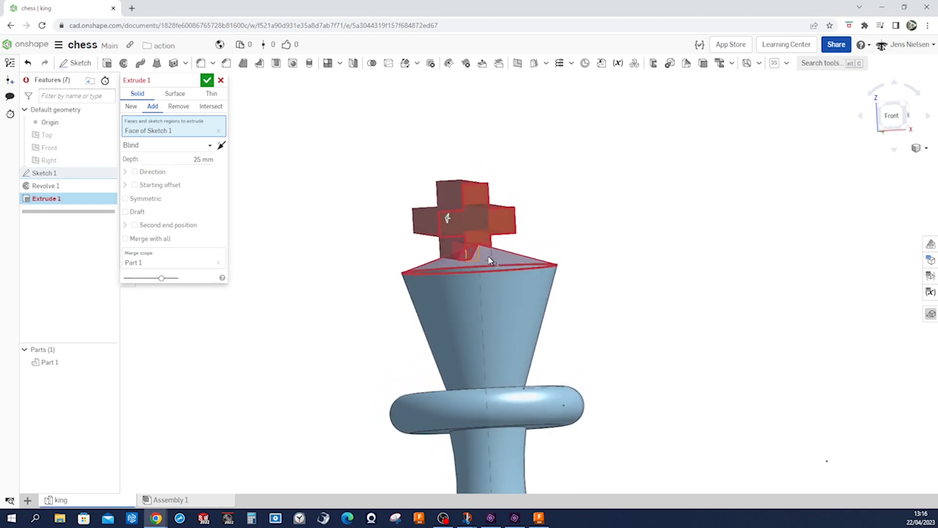
right_click(485, 258)
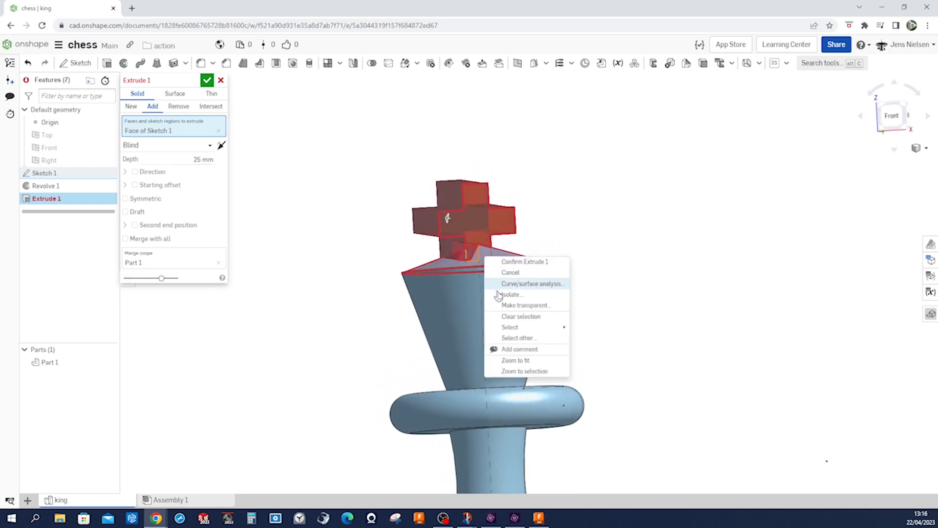
click(523, 339)
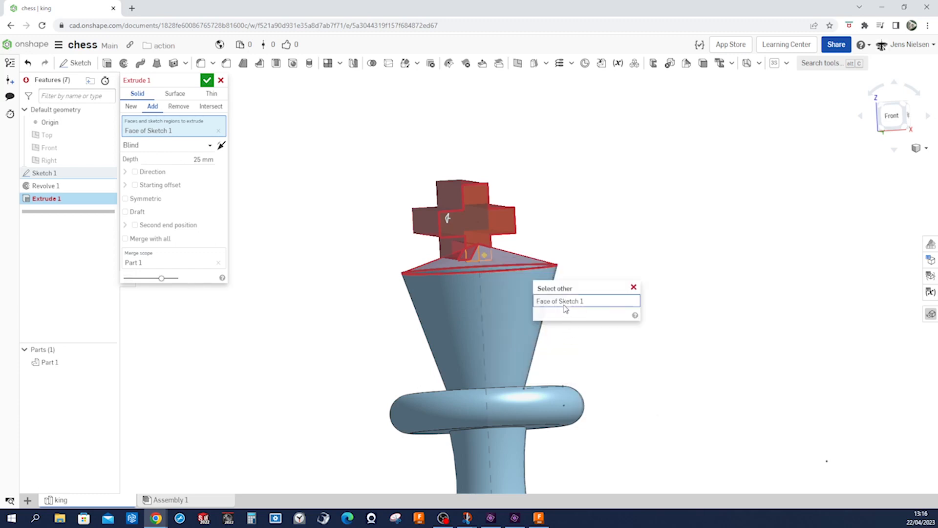
click(563, 306)
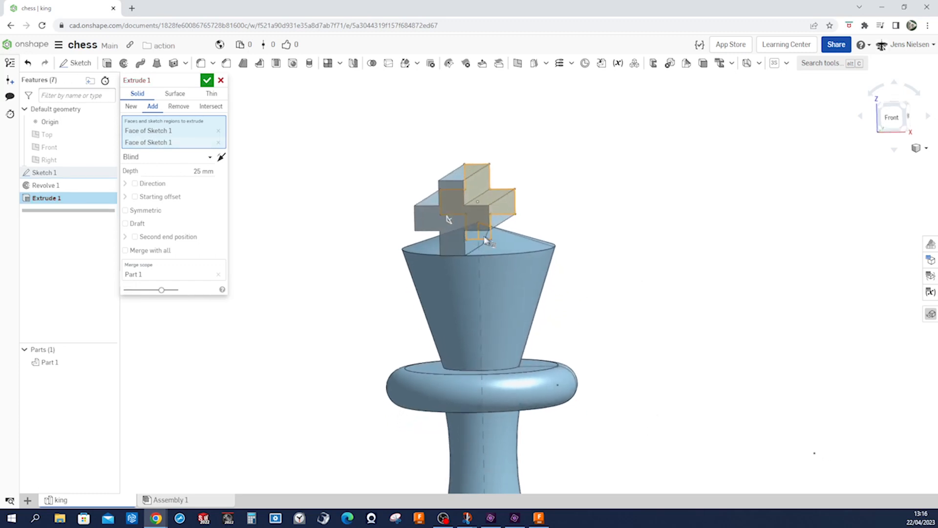
scroll(485, 247, up, 3)
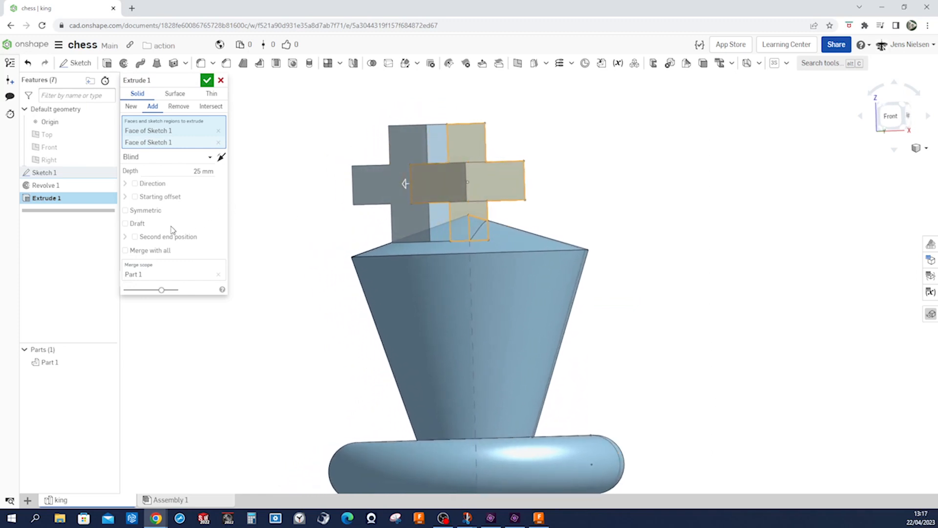
click(126, 210)
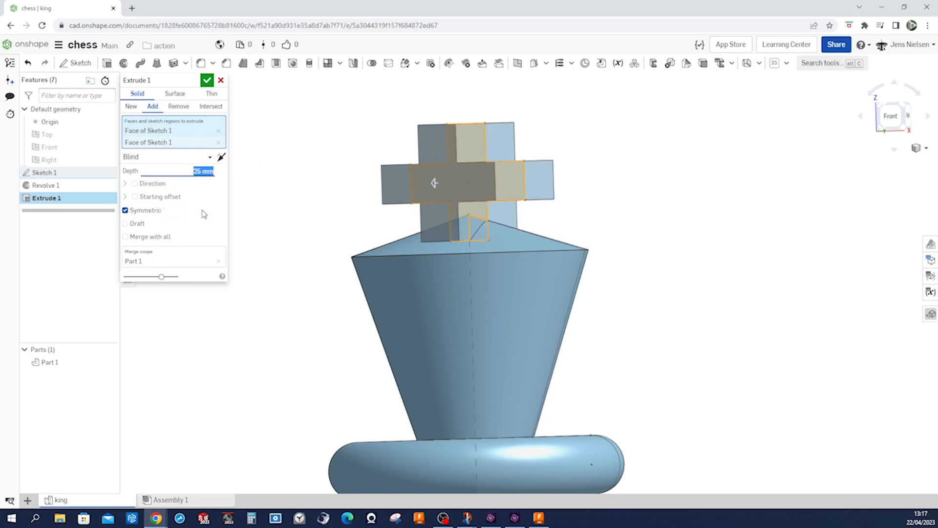
text(4)
key(Return)
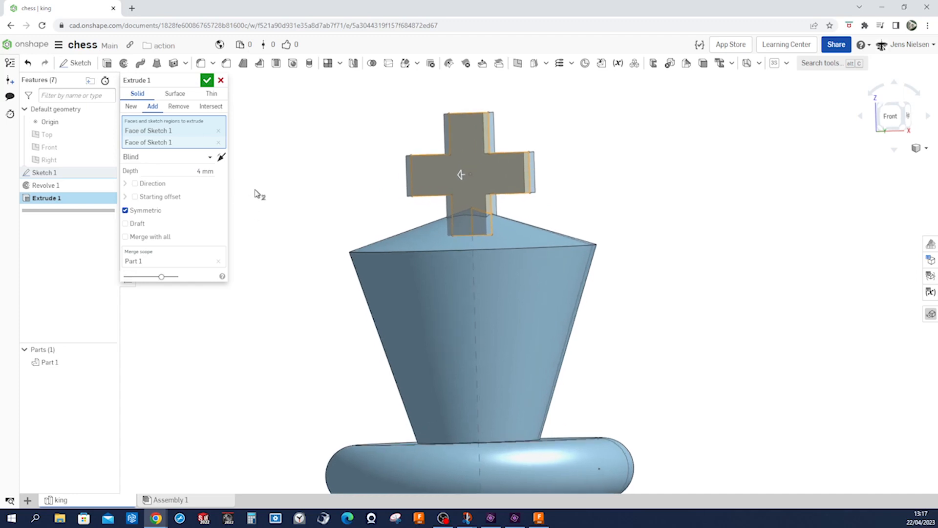
click(207, 81)
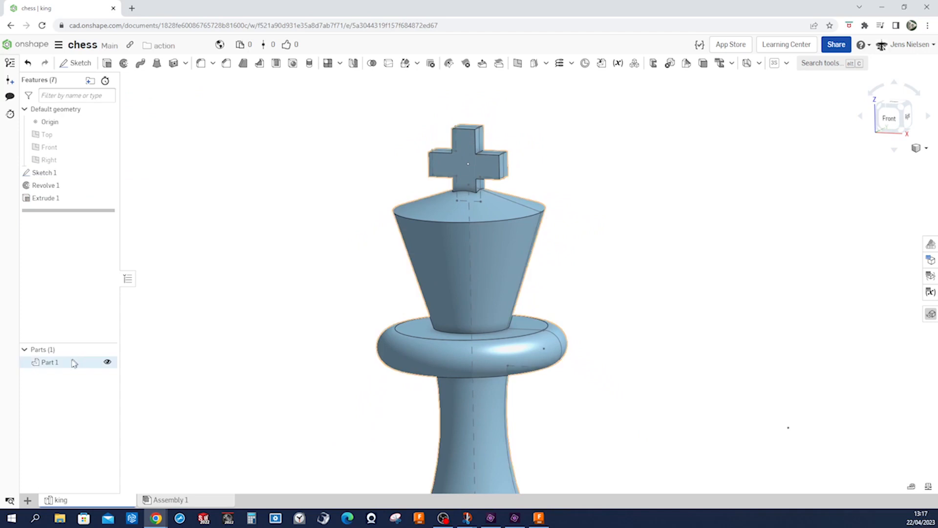
Rename Part 1 as king.
right_click(58, 364)
click(93, 373)
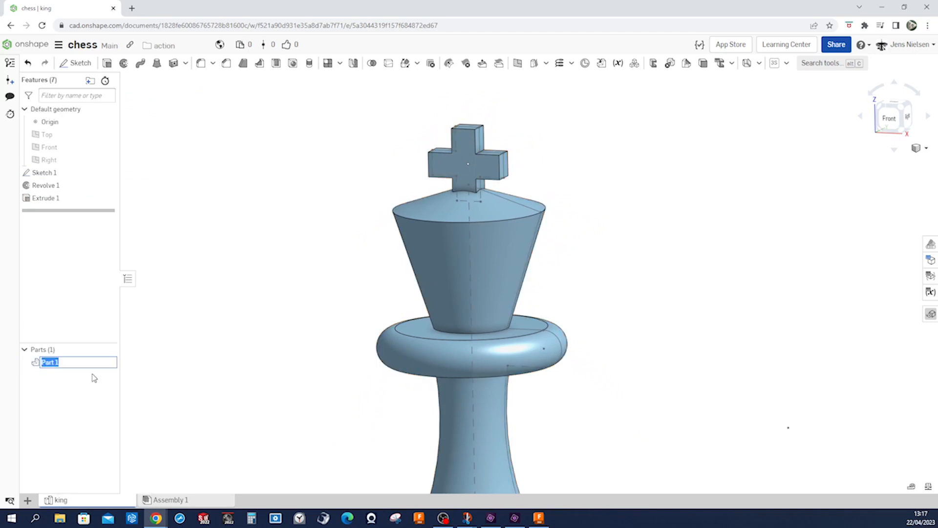
text(king)
key(Return)
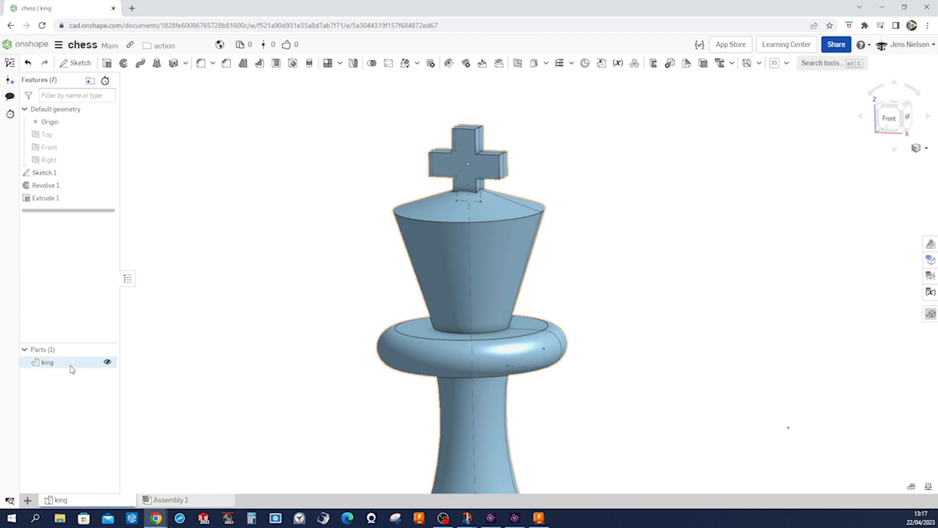
Change the king part's appearance to dark grey and hide Sketch 1.
right_click(69, 367)
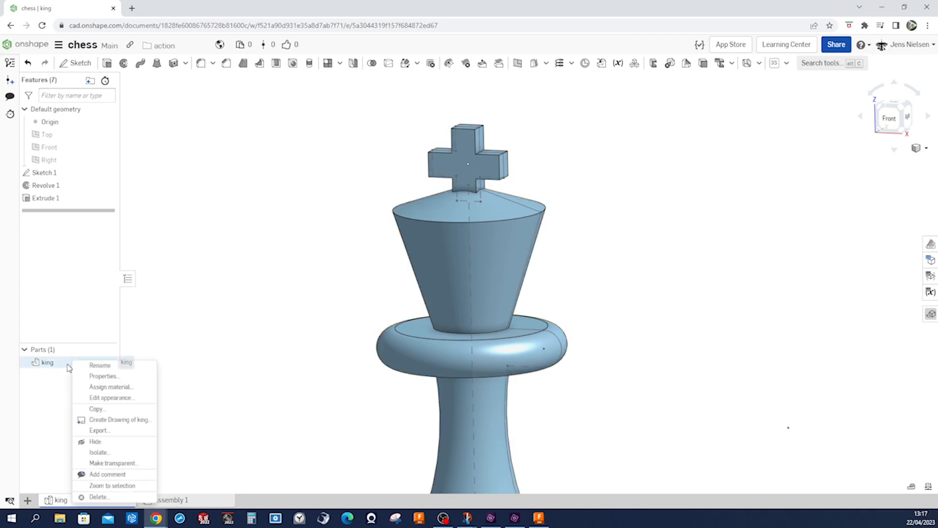
click(111, 397)
click(142, 380)
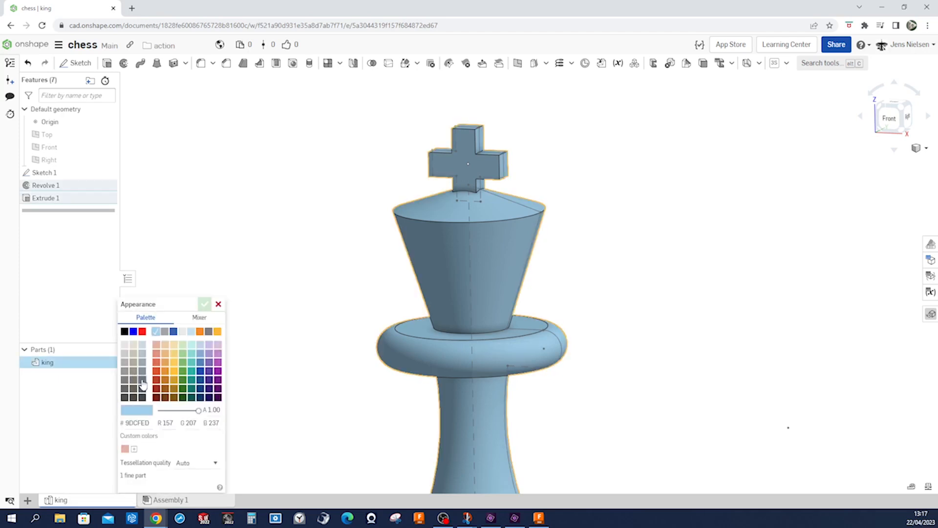
click(204, 304)
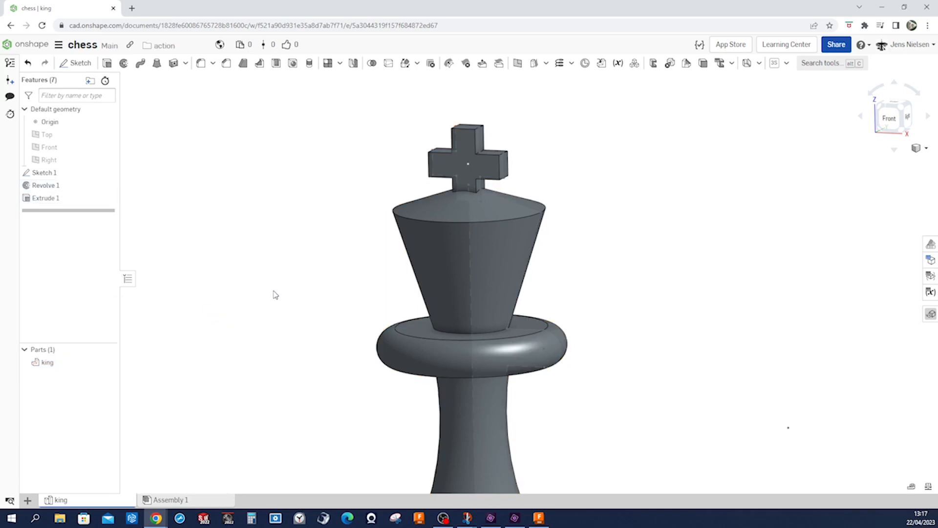
click(108, 172)
key(f)
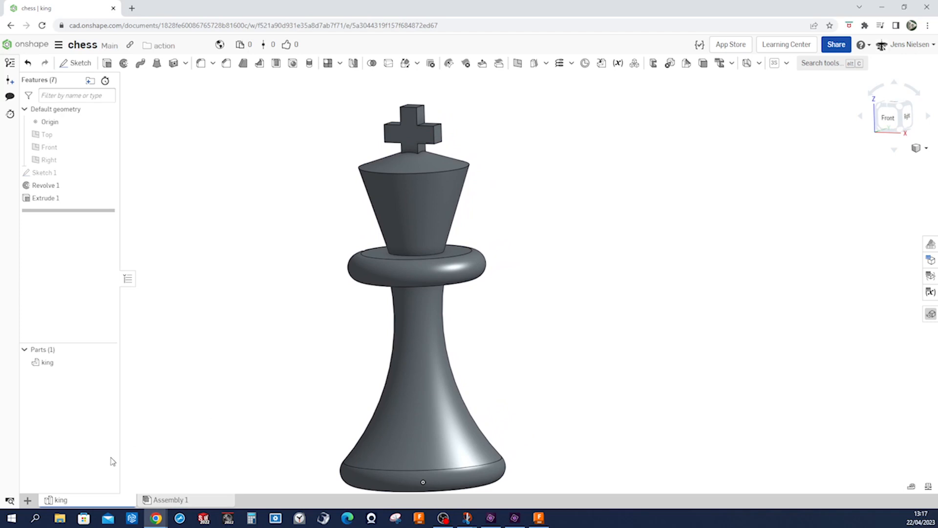
Create a new Part Studio and start a sketch on the Top plane, viewed straight on with the default planes hidden.
click(29, 501)
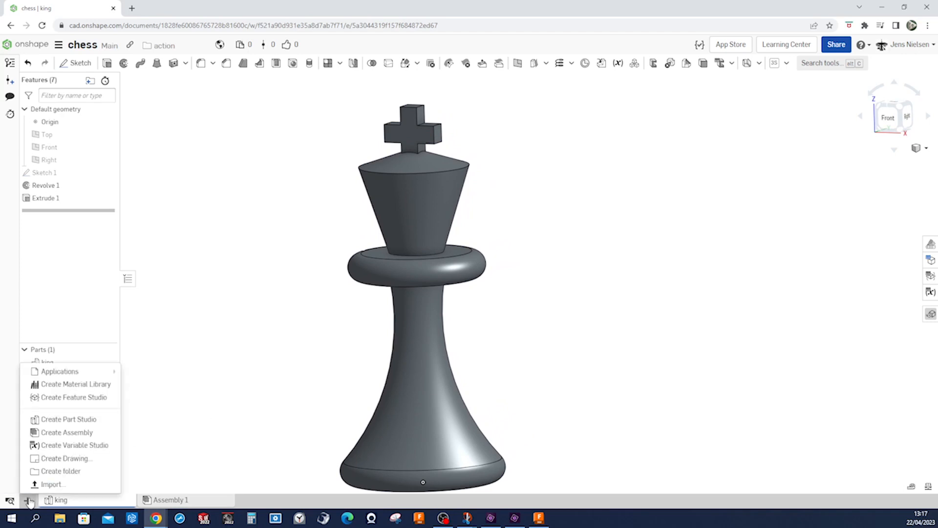
click(63, 419)
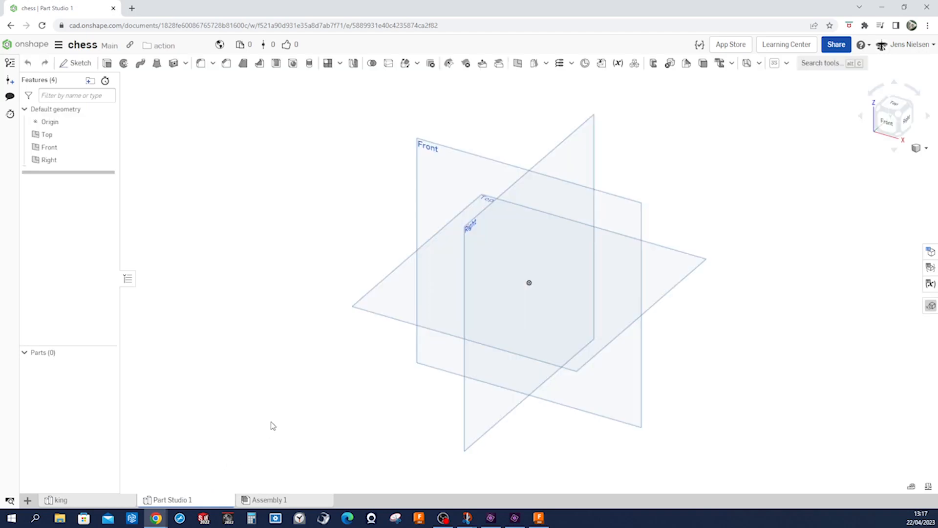
key(s)
click(285, 323)
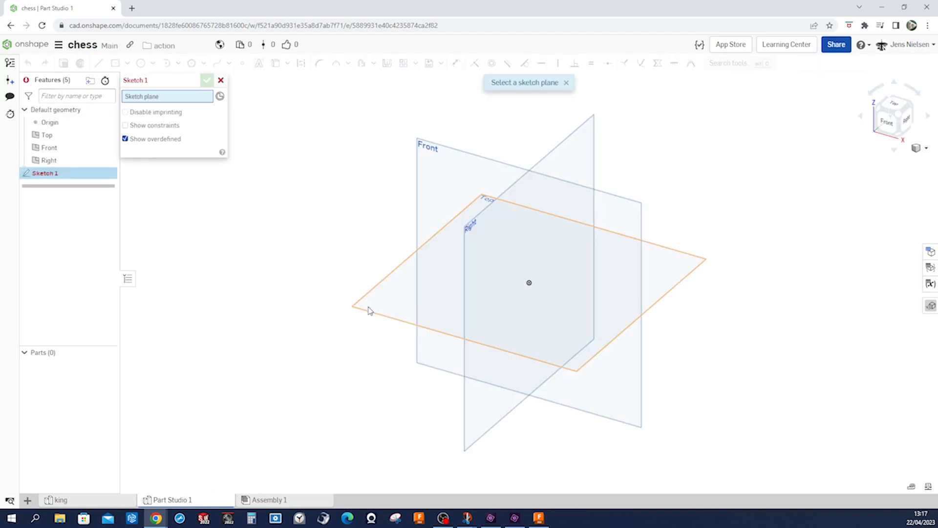
click(365, 308)
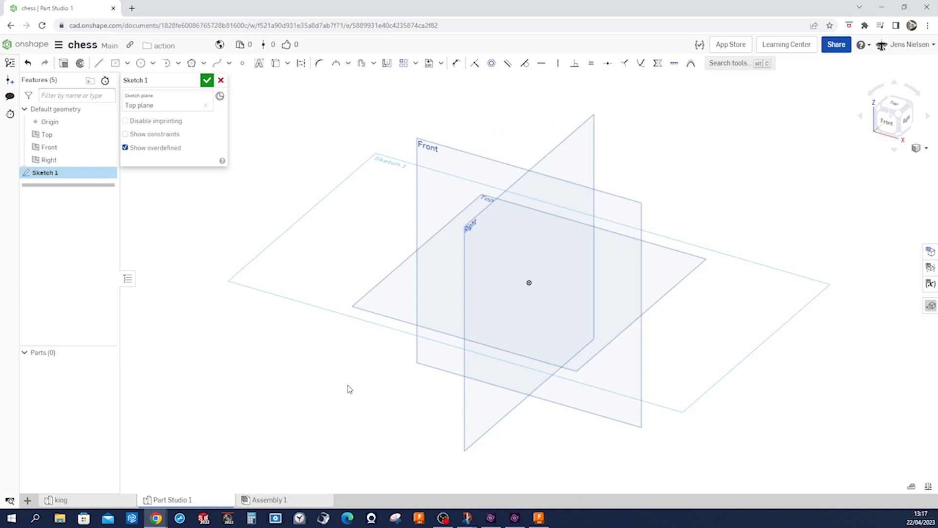
key(n)
key(p)
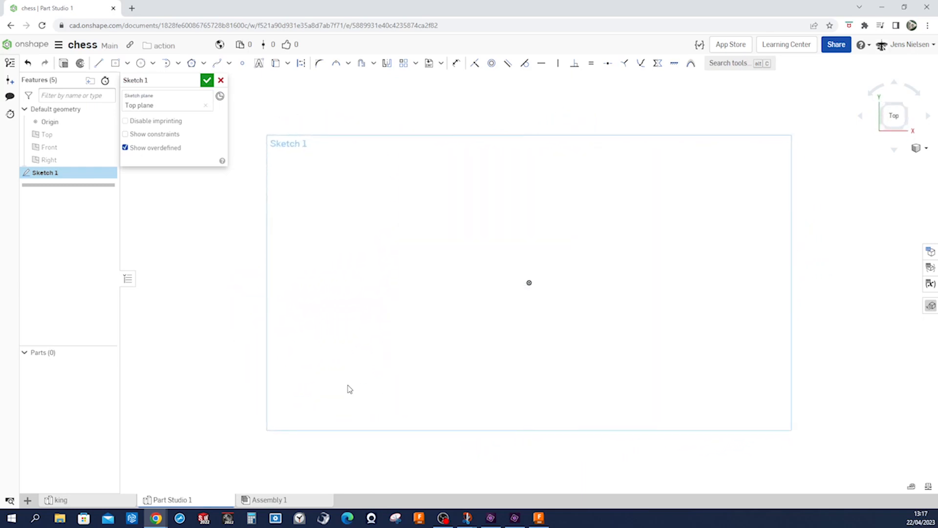
Sketch a centre-point square about 44 mm wide centred on the origin.
key(s)
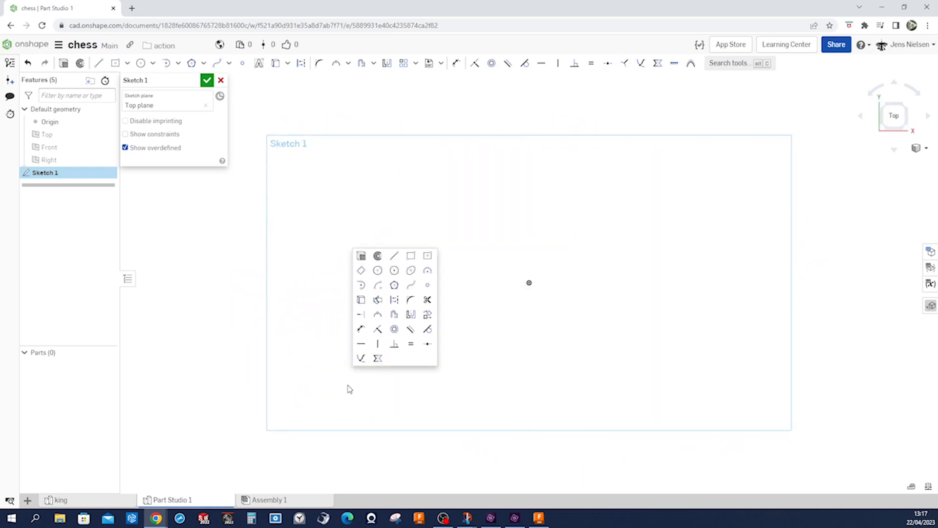
click(428, 256)
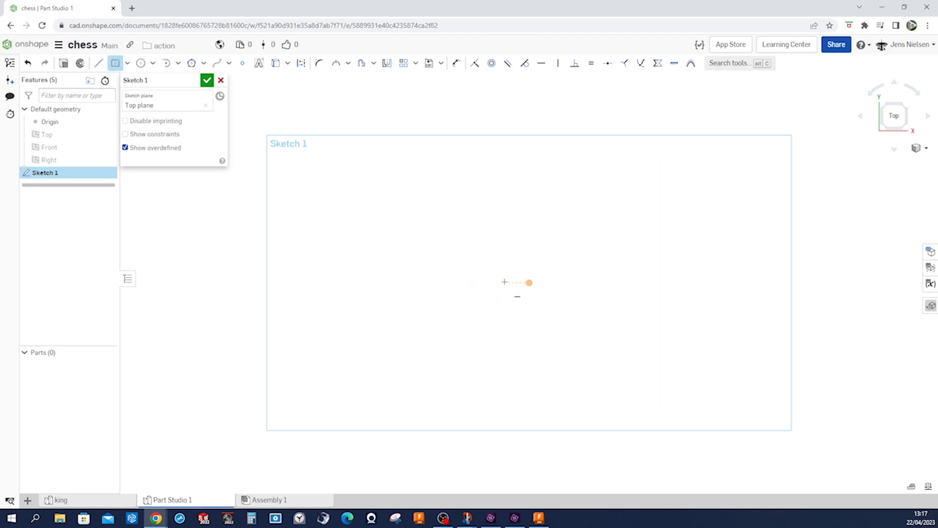
click(529, 283)
click(550, 321)
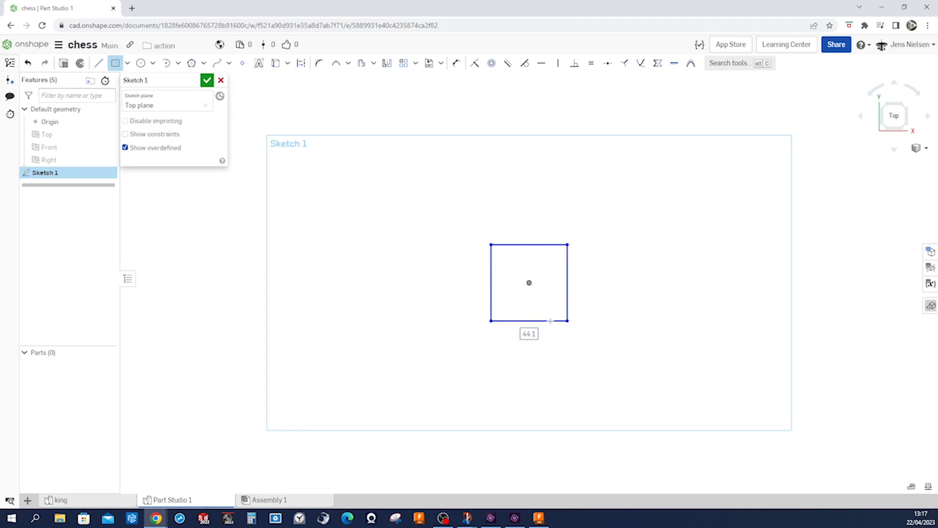
key(Escape)
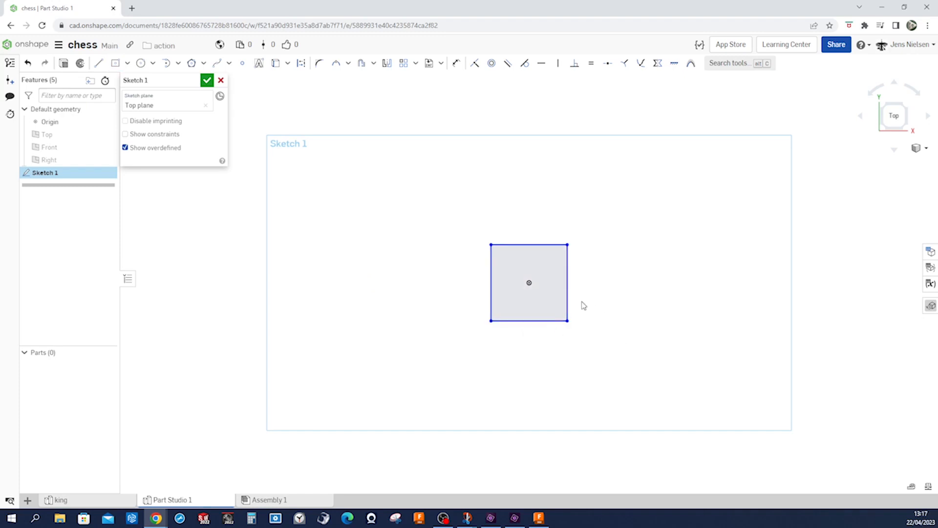
Dimension the square's lower edge to 44 mm.
key(u)
click(552, 322)
click(548, 343)
text(44)
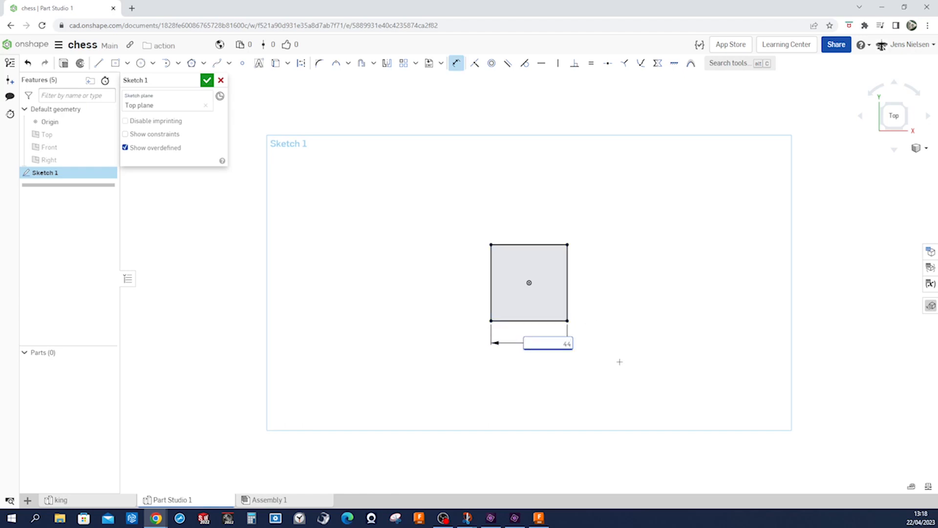
key(Return)
key(Escape)
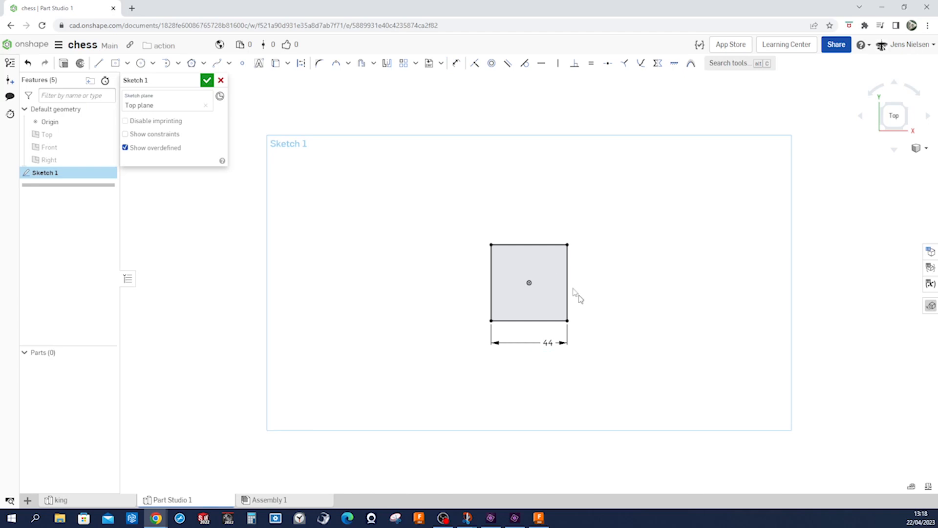
Mirror the square about its right edge to make a second adjoining square.
click(387, 64)
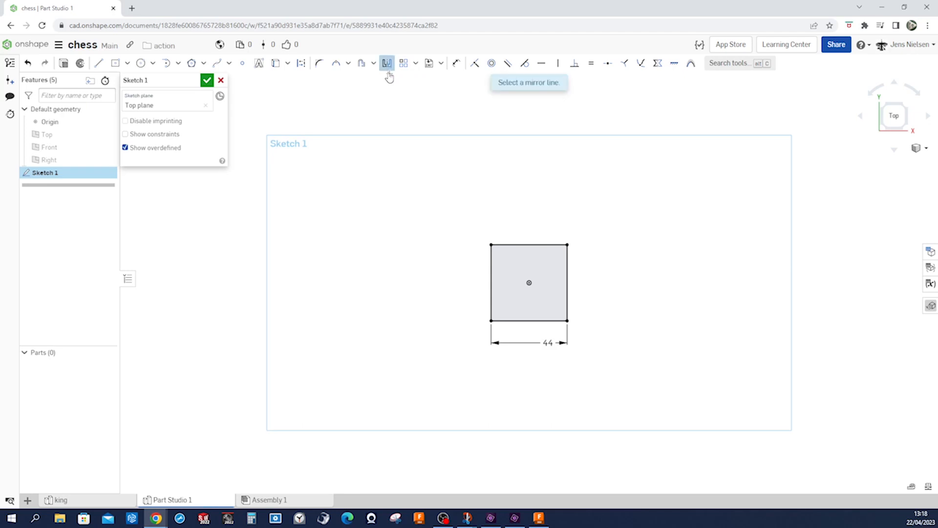
click(566, 297)
drag(609, 346, 455, 219)
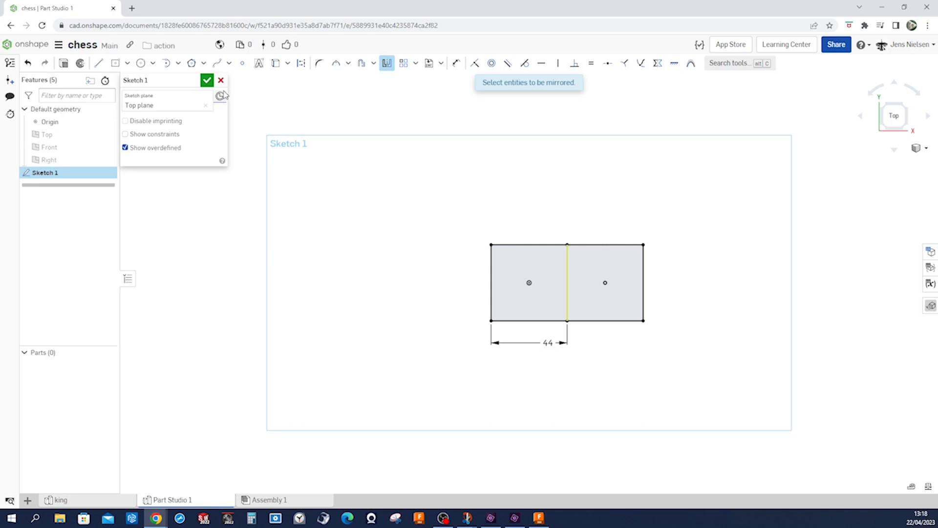
Finish the two-square sketch and extrude the square centred on the origin 4 mm as a new solid.
click(207, 80)
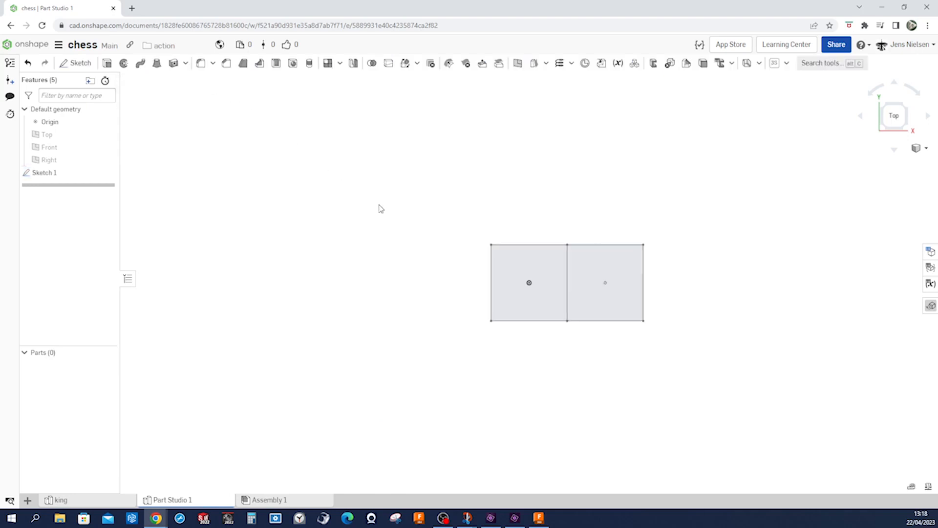
click(107, 63)
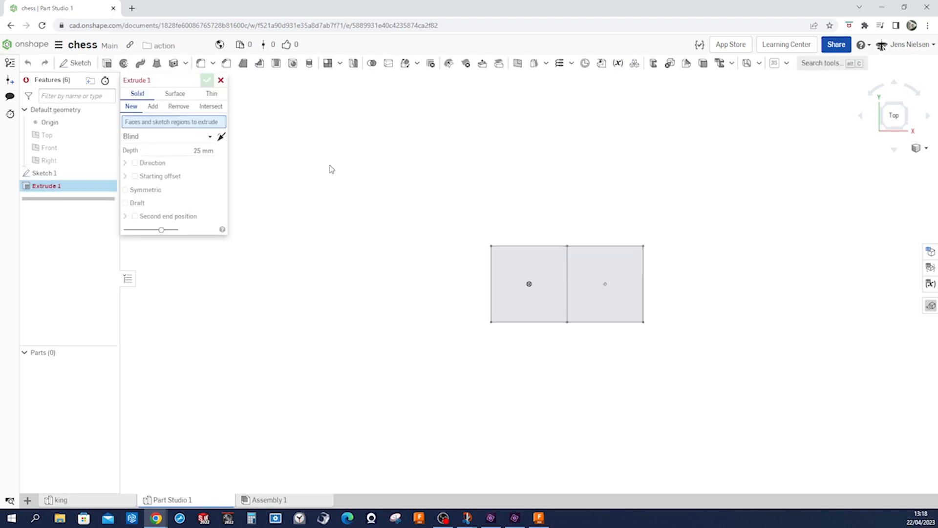
click(494, 269)
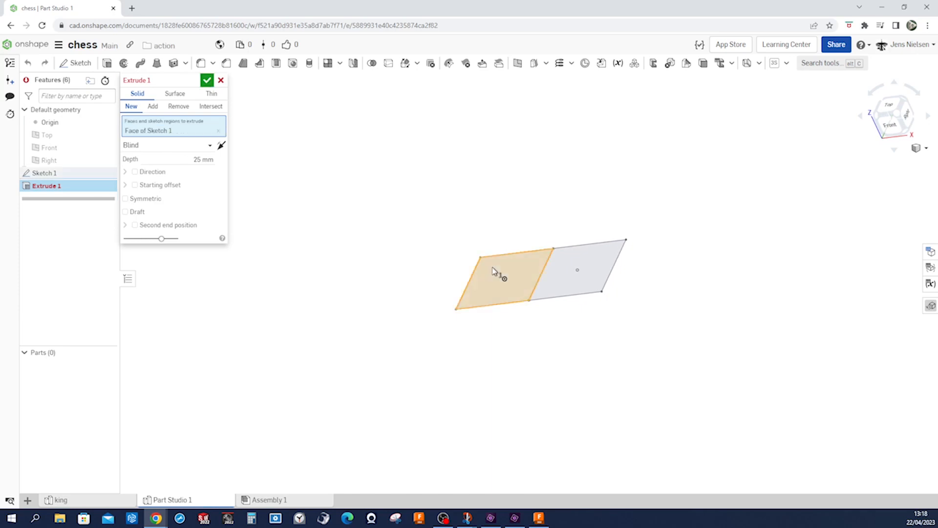
click(197, 159)
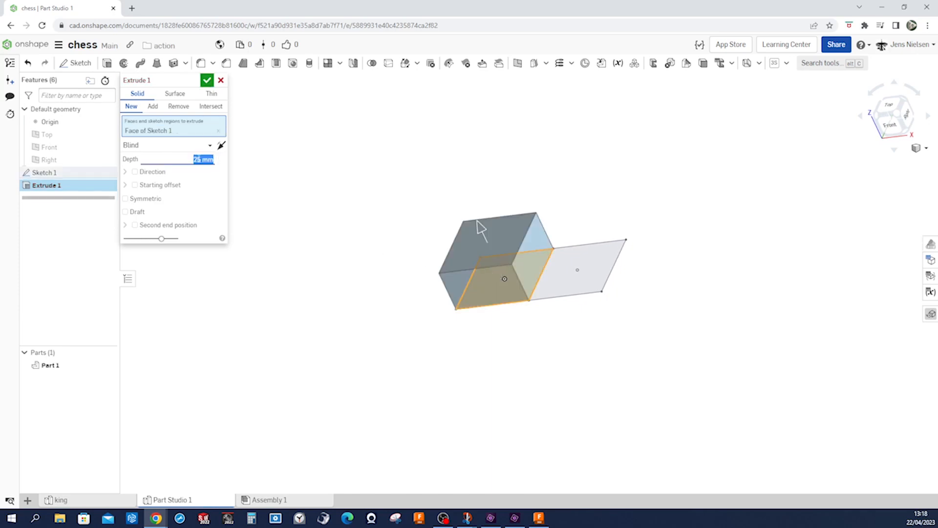
text(4)
key(Tab)
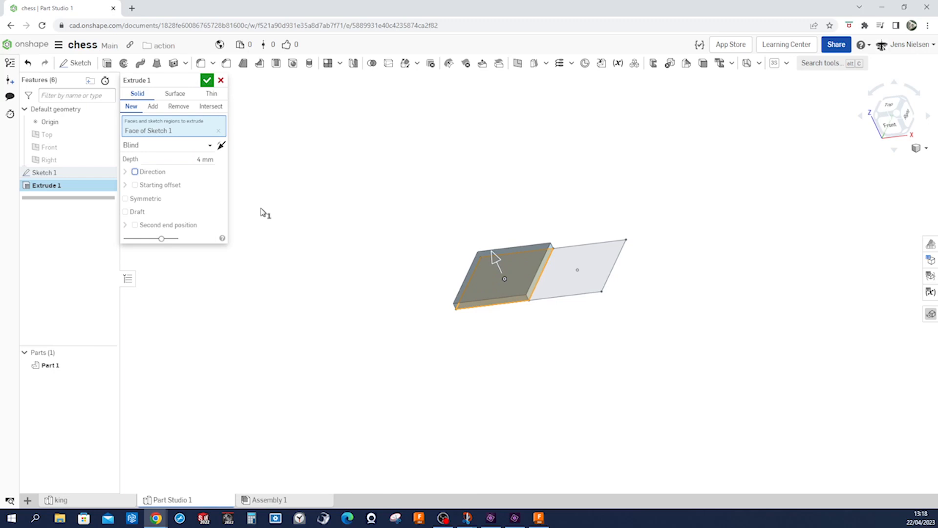
click(208, 80)
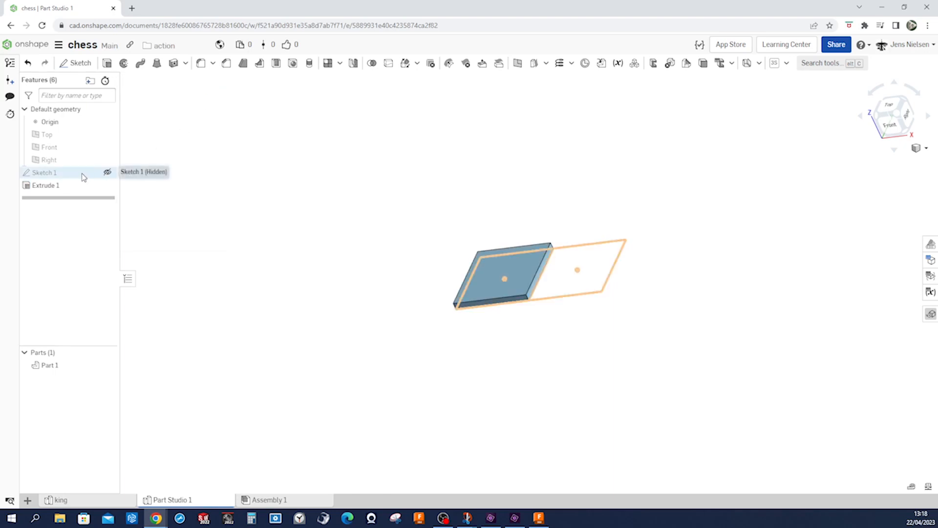
Show the squares sketch again and extrude the second square 4 mm.
click(107, 174)
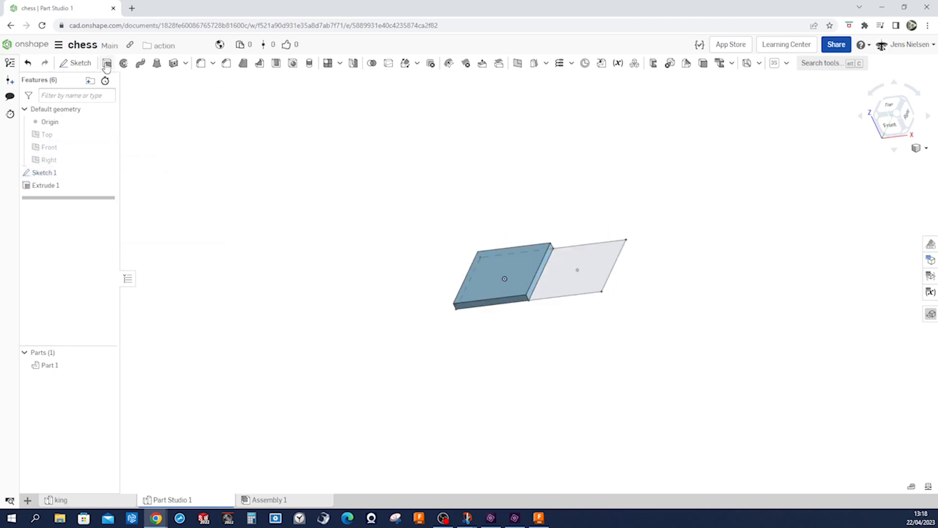
click(107, 63)
click(580, 272)
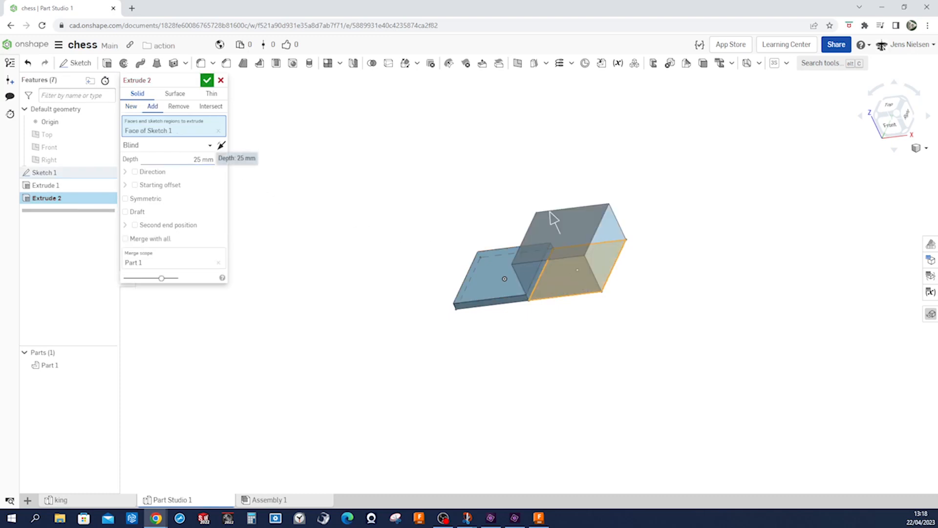
click(203, 159)
text(4)
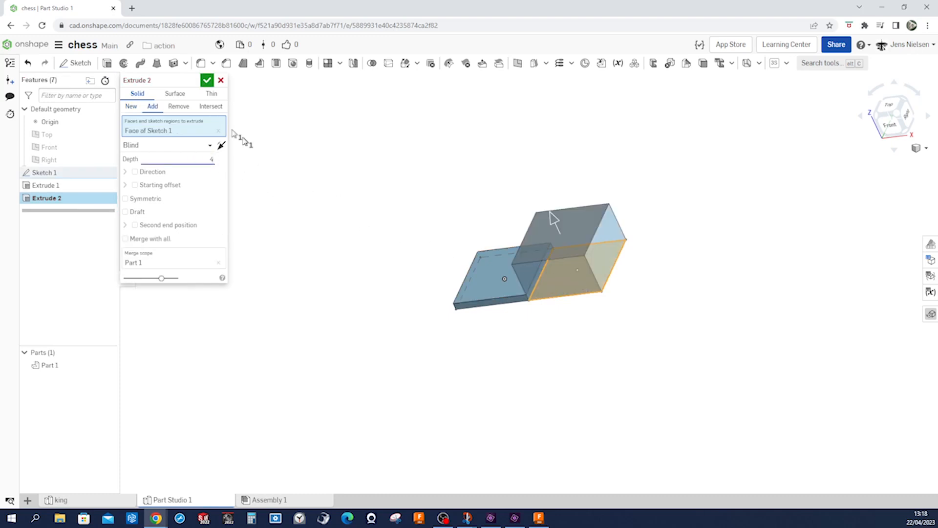
click(207, 80)
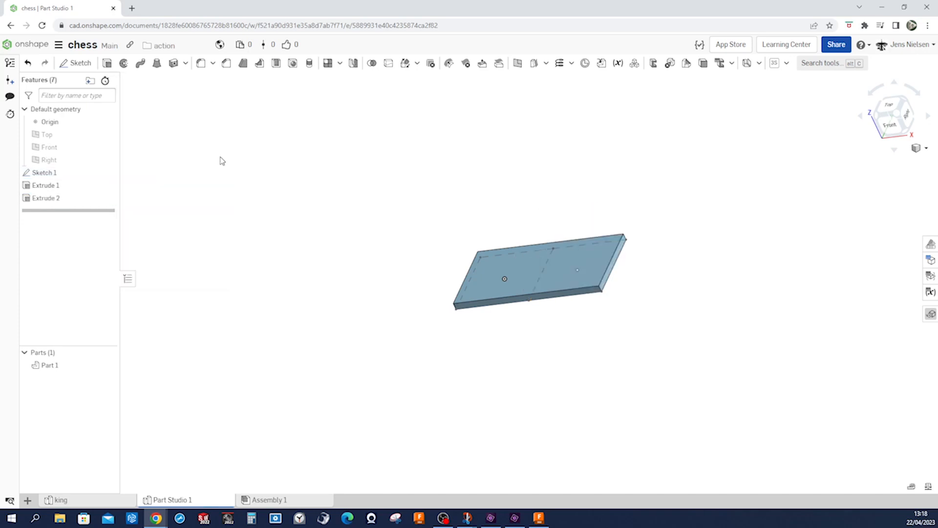
Edit the second square's extrude so it creates a new, separate part.
right_click(54, 204)
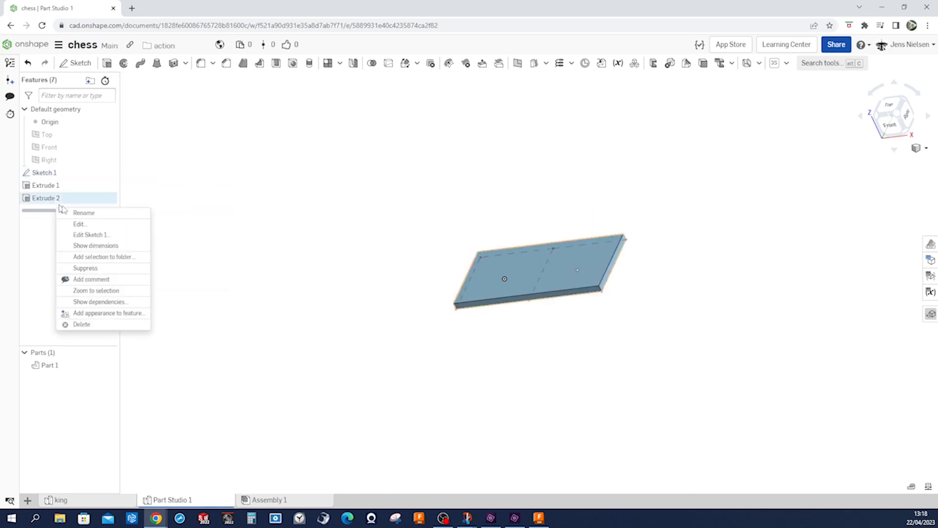
click(85, 223)
click(135, 111)
click(207, 80)
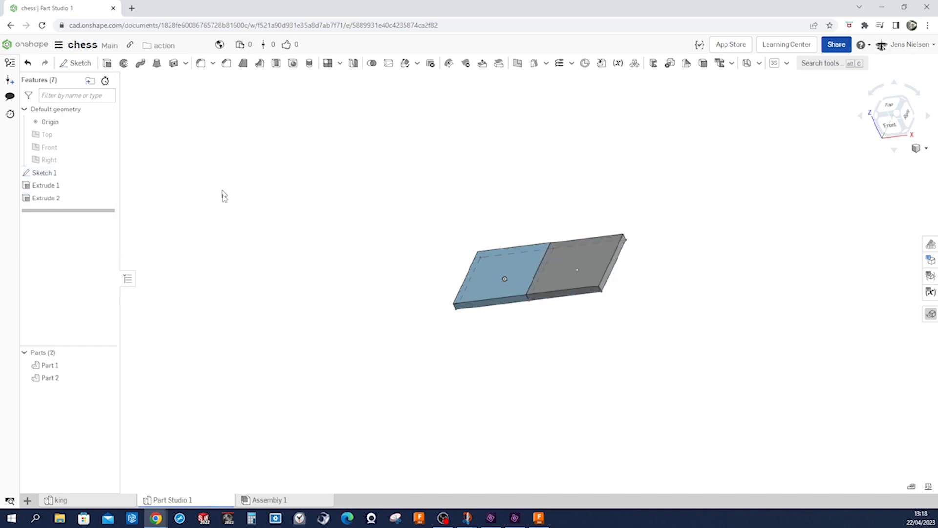
Set the appearance of the square at the origin to light grey EAEAEA.
right_click(64, 366)
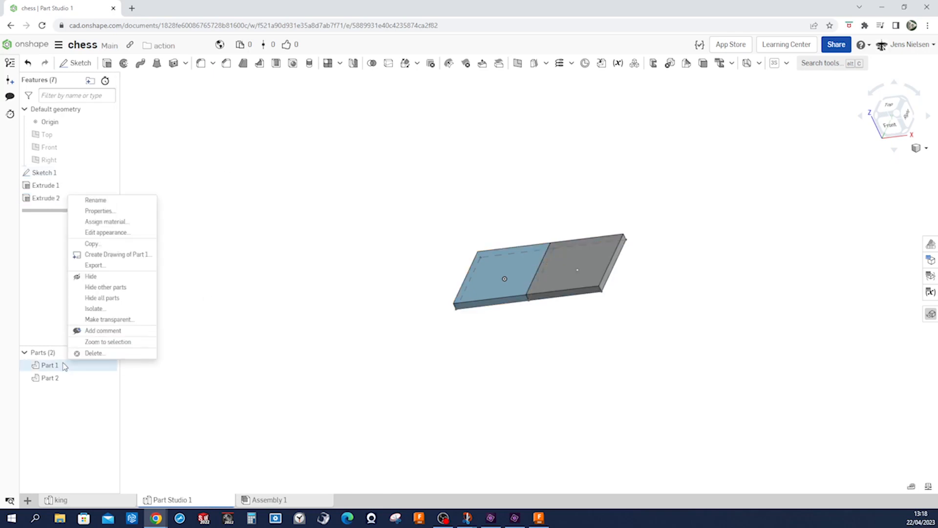
click(117, 233)
click(183, 331)
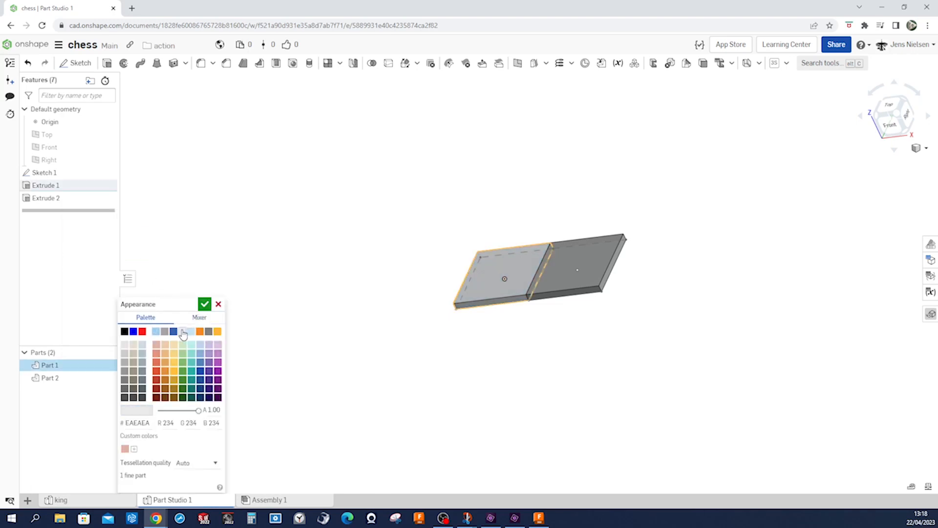
click(204, 305)
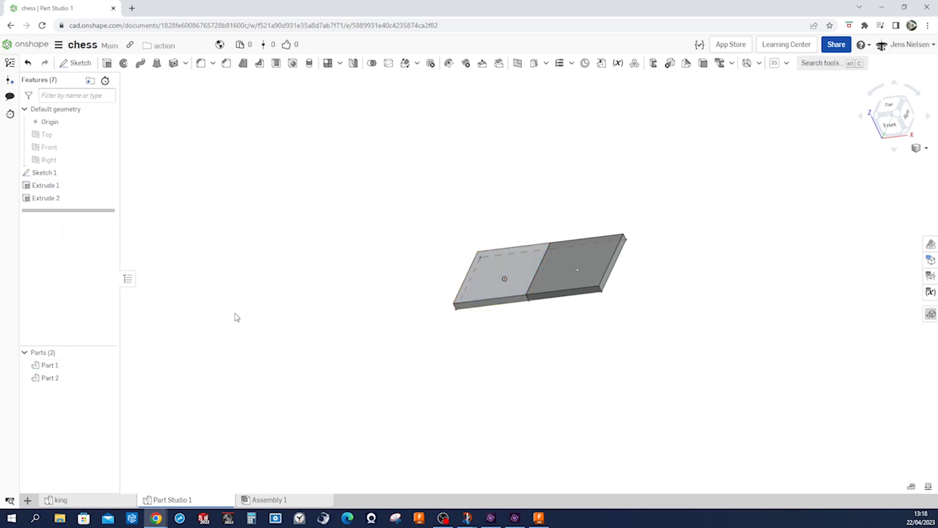
Set the appearance of the second square to dark grey 596066.
right_click(51, 379)
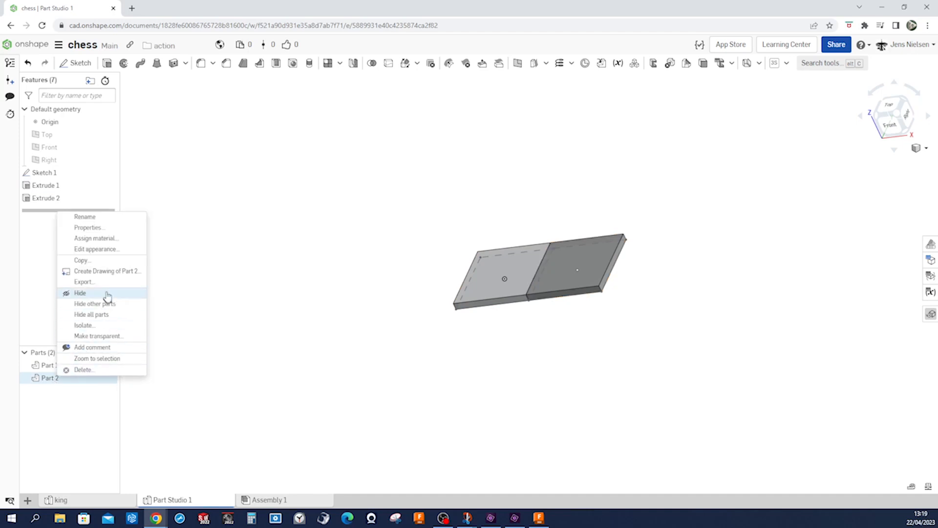
click(106, 248)
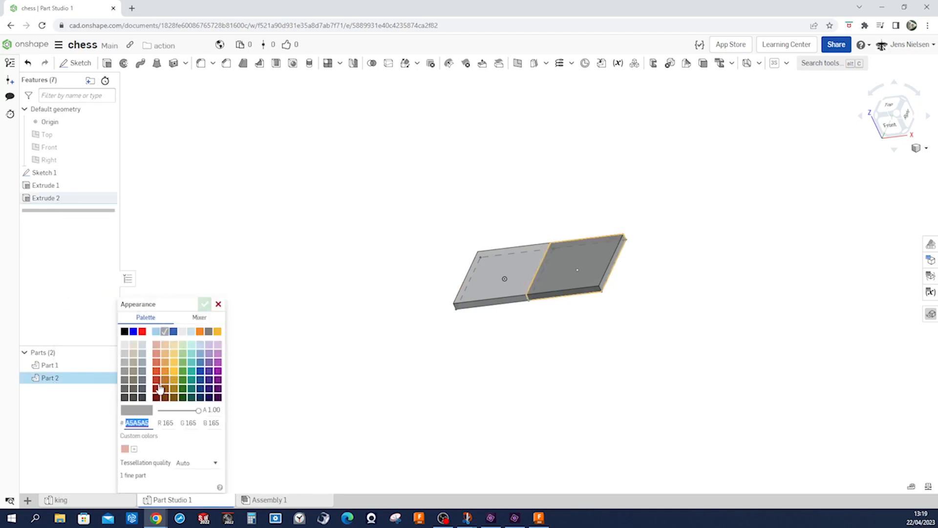
click(142, 389)
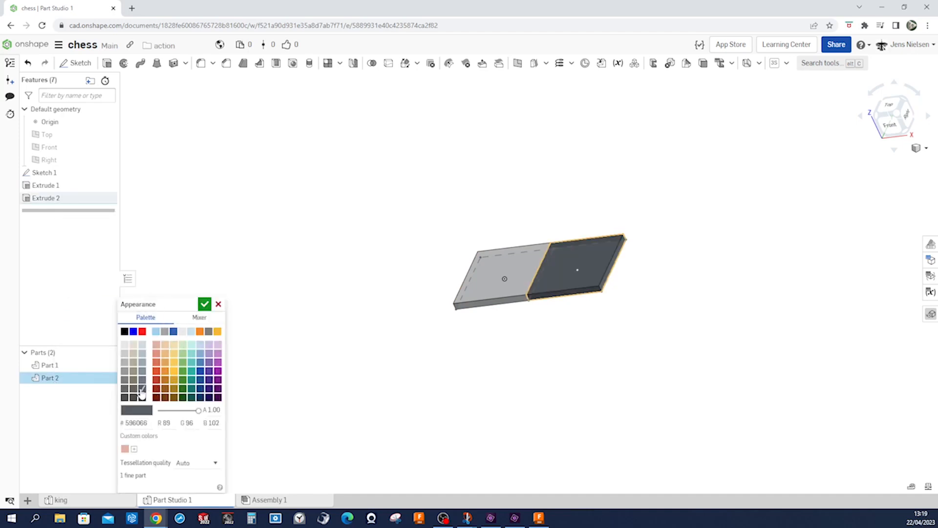
click(205, 304)
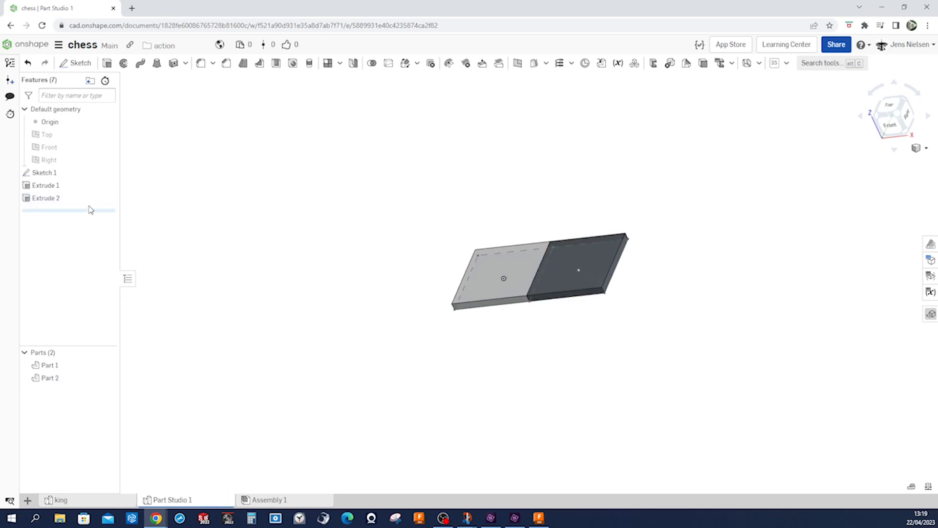
Hide the sketch and create a linear part pattern of both squares directed along the dark square's front edge.
click(109, 173)
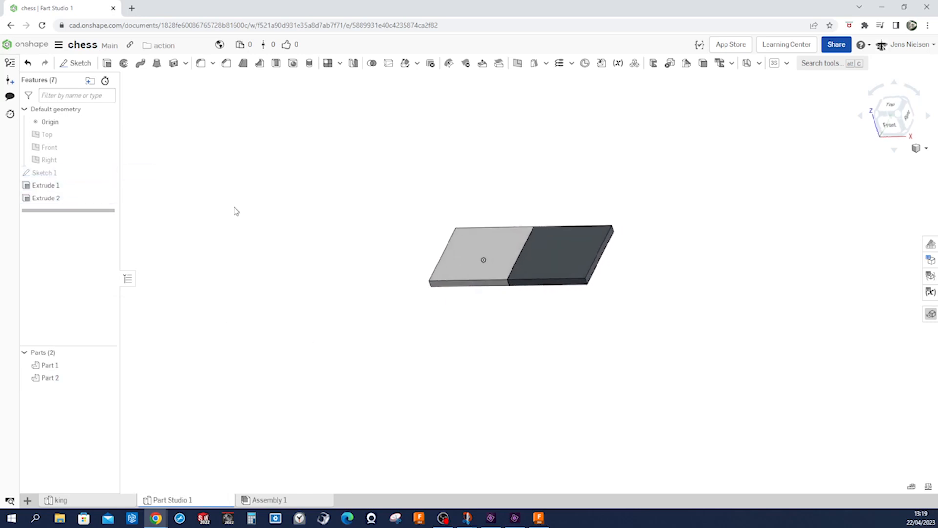
click(330, 70)
click(413, 244)
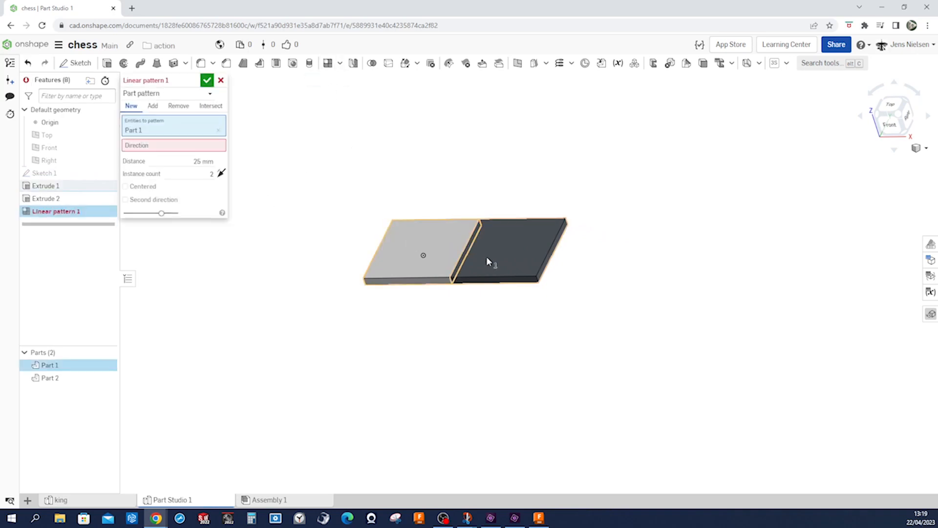
click(488, 259)
click(211, 162)
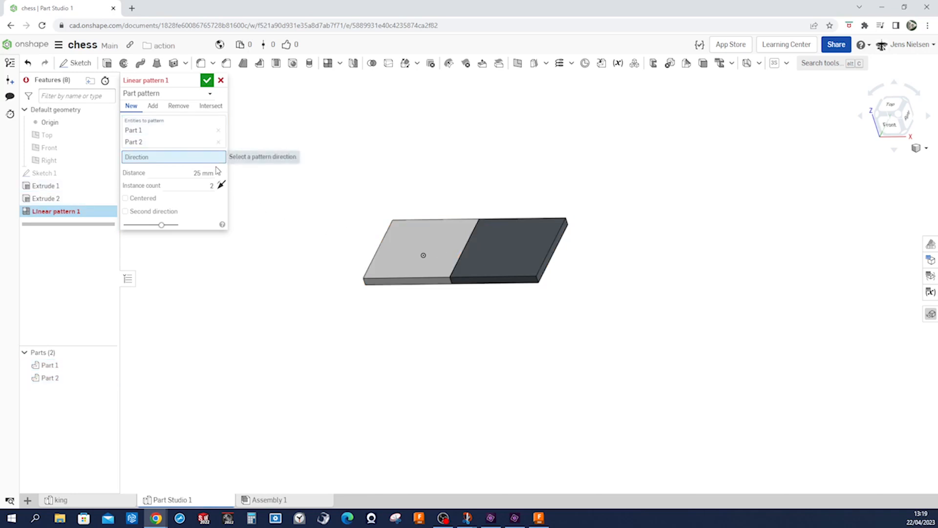
click(472, 286)
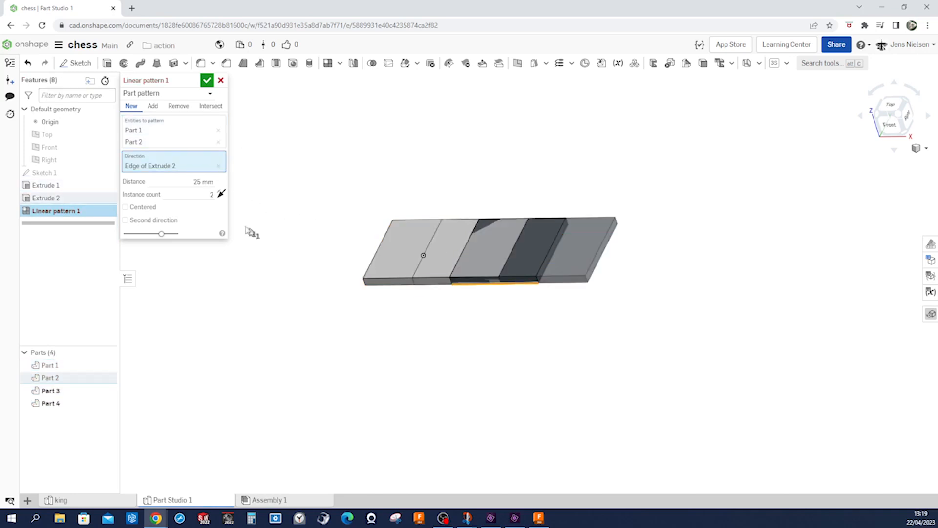
Set the linear pattern to 4 instances at a distance of 88 mm to form a row of eight squares.
click(211, 194)
text(4)
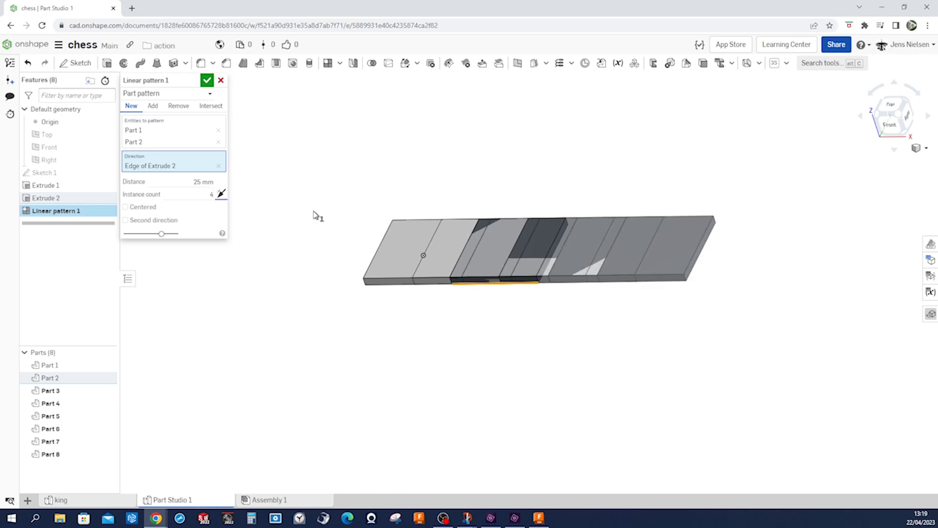
click(205, 182)
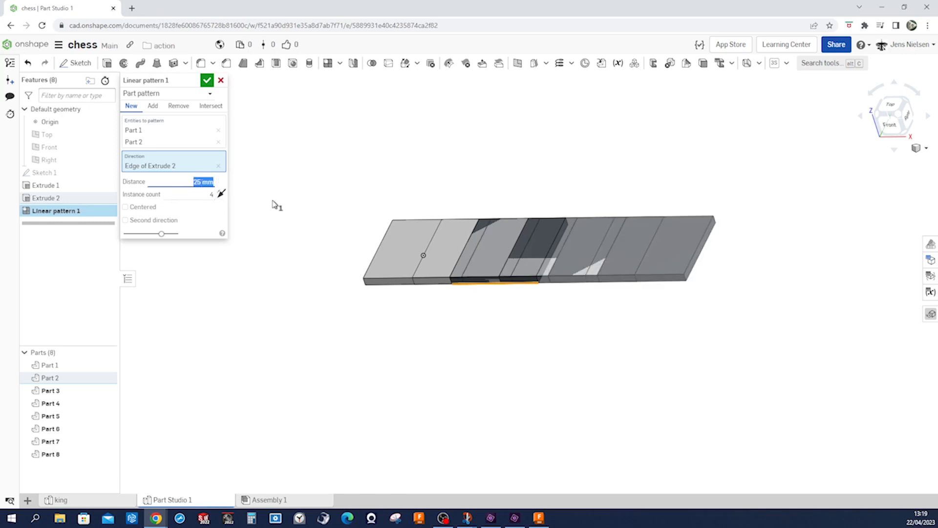
text(88)
key(Tab)
click(207, 80)
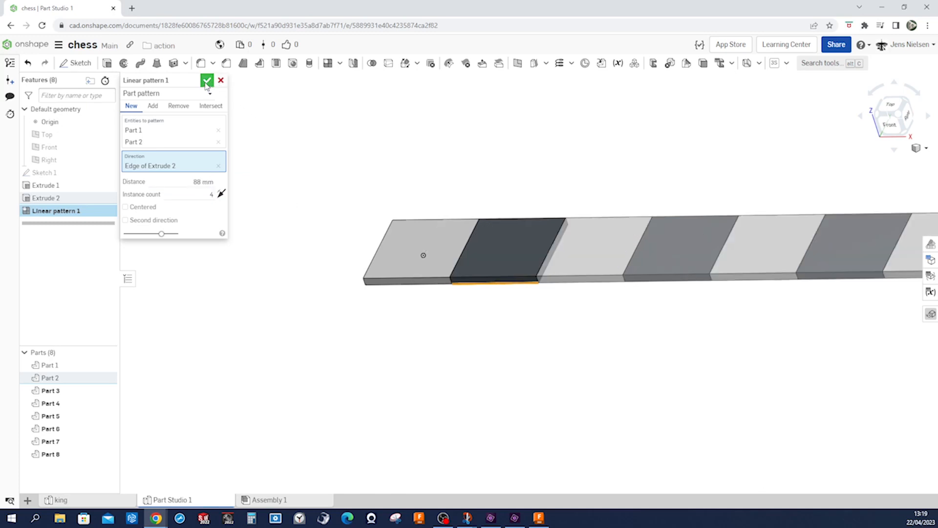
key(f)
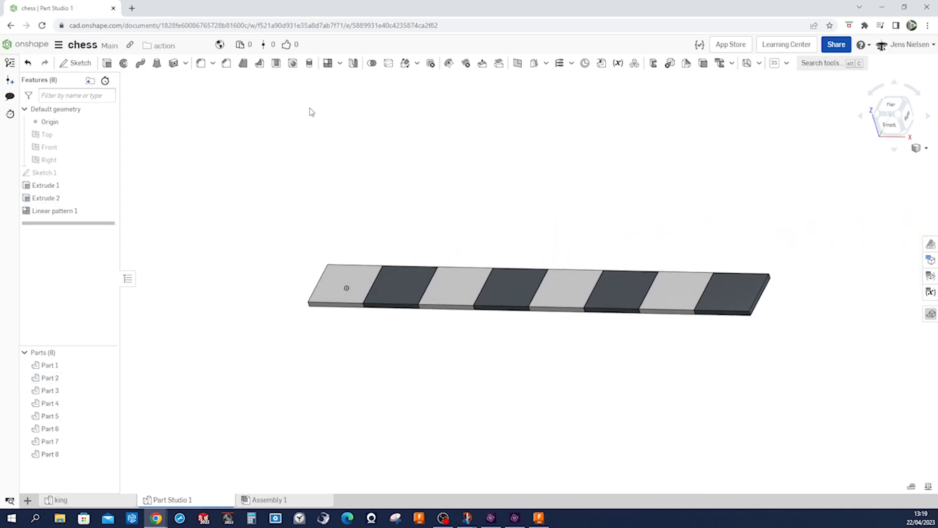
Create a circular part pattern of all eight squares about the short vertical edge at the middle of the row's front side.
click(339, 63)
click(346, 96)
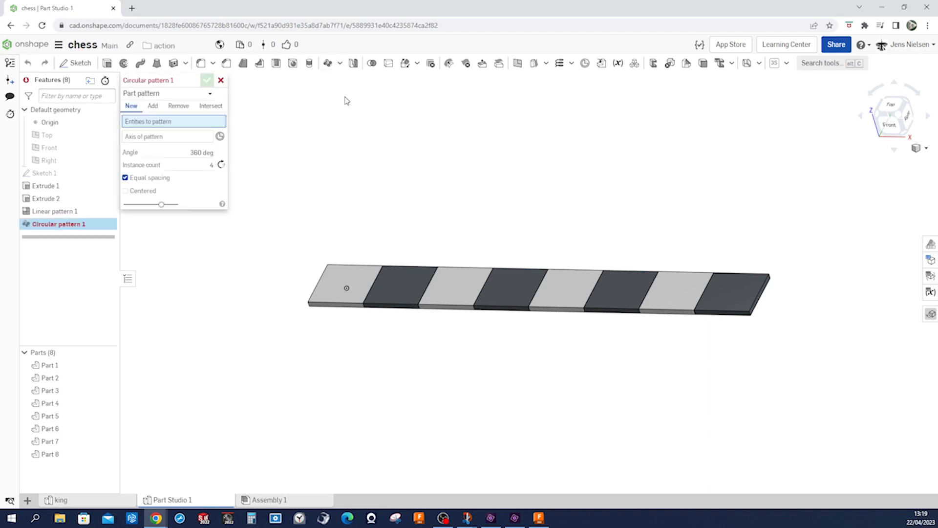
drag(743, 350, 275, 212)
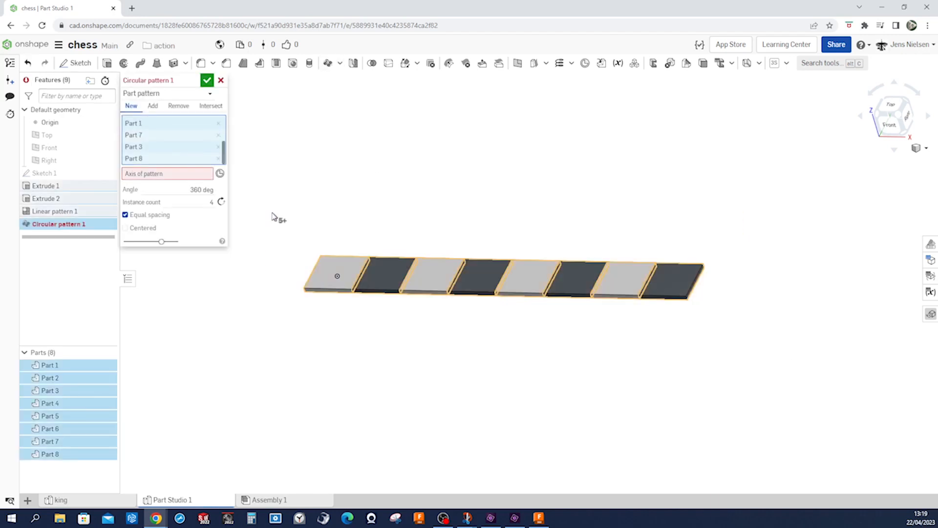
click(198, 178)
scroll(464, 332, up, 5)
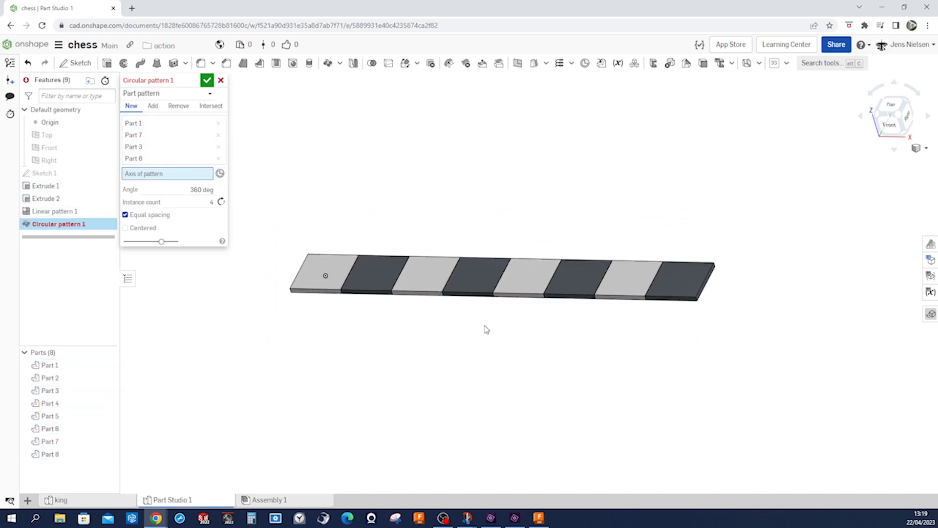
scroll(455, 322, up, 3)
click(428, 302)
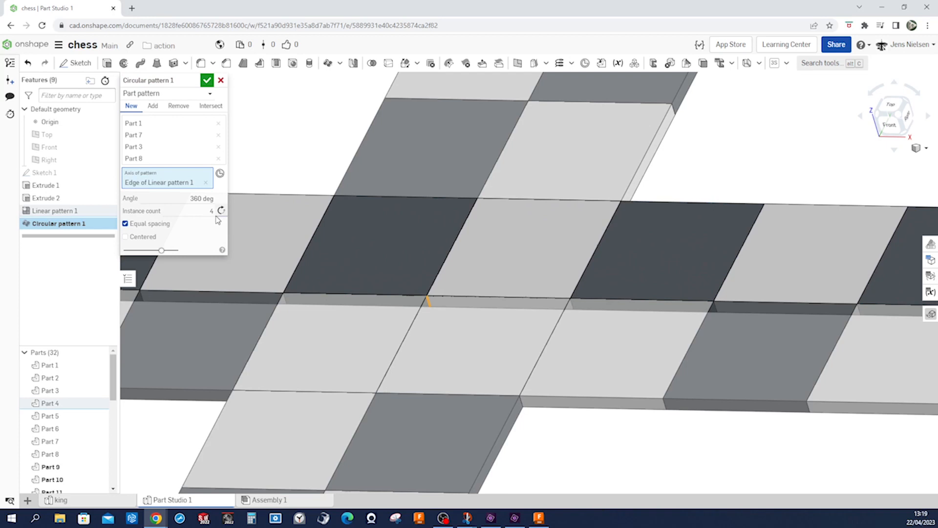
Set the circular pattern to 2 instances over 360 degrees to add the second, alternating row.
click(211, 211)
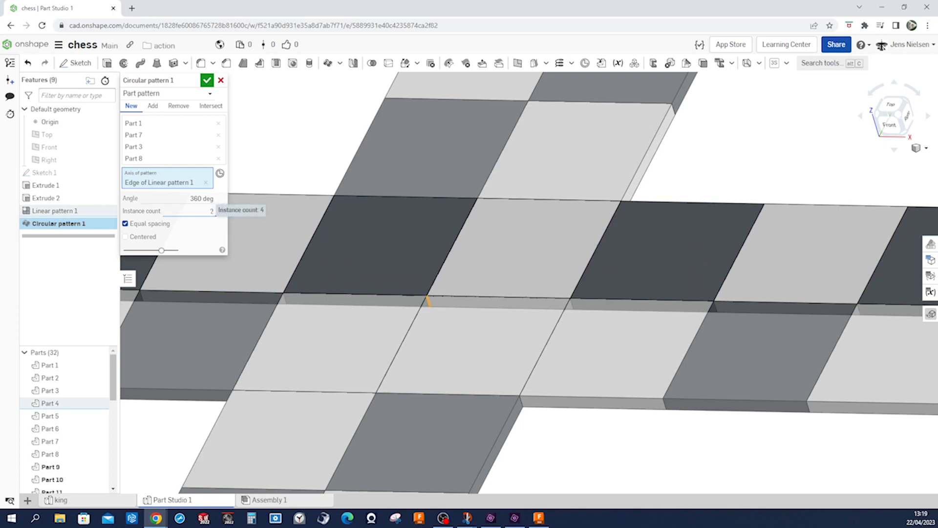
text(2)
scroll(428, 301, down, 5)
click(207, 81)
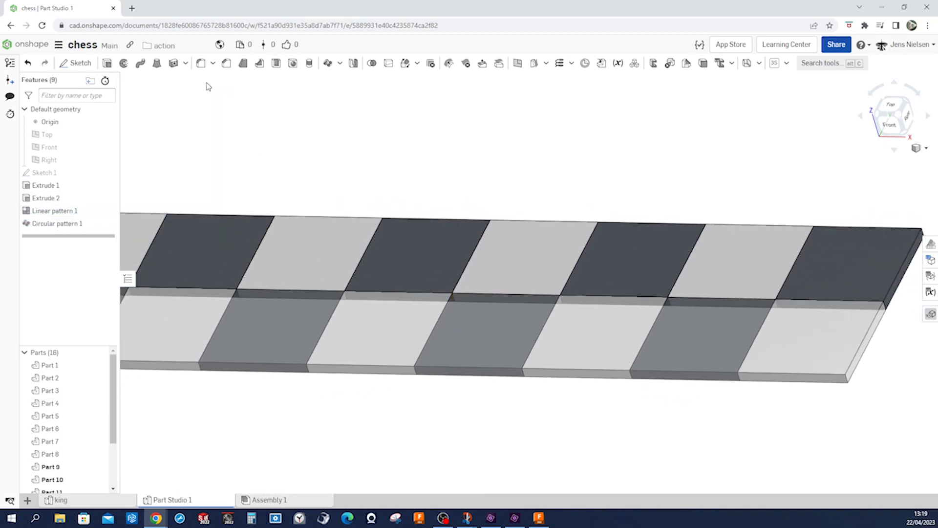
scroll(208, 87, down, 4)
Create a linear part pattern of all sixteen squares, directed along the short side edge of the end square.
click(339, 65)
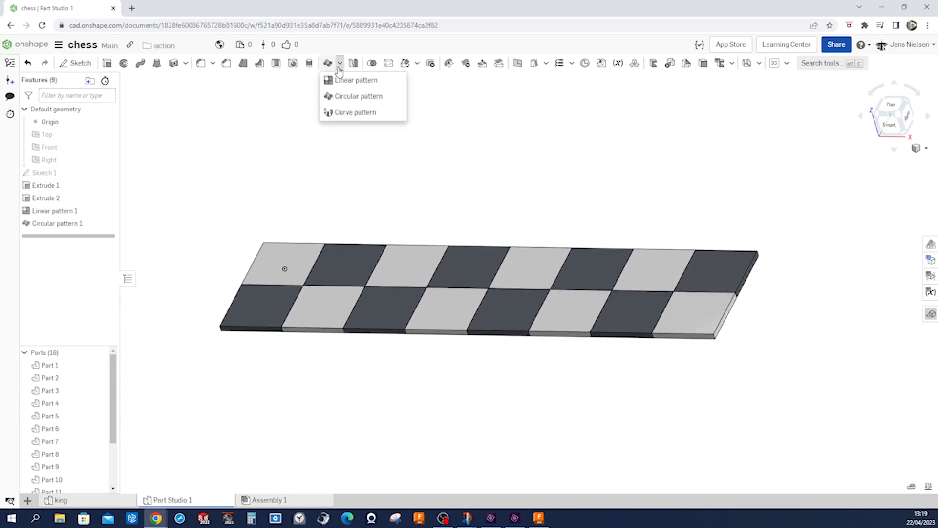
click(349, 80)
scroll(689, 232, down, 3)
drag(765, 363, 256, 165)
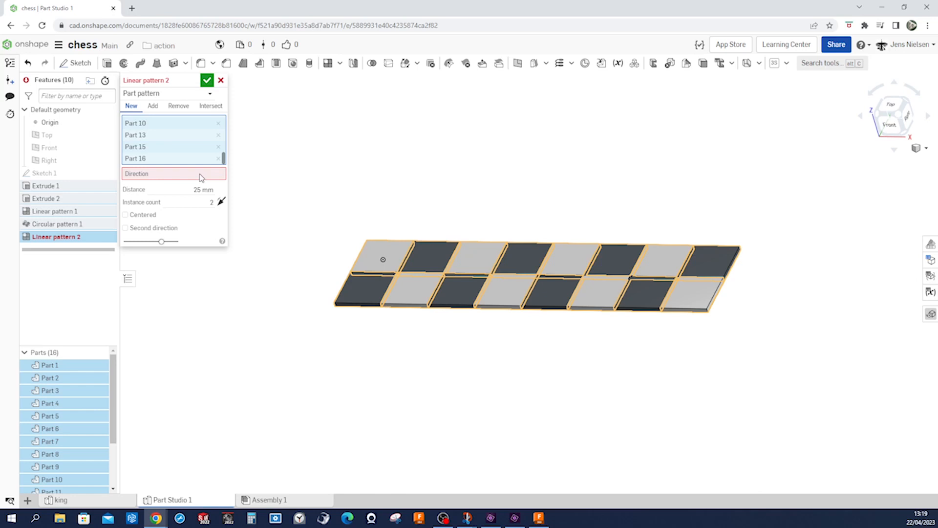
click(201, 175)
click(713, 301)
Set the linear pattern to 4 instances at a distance of 88 mm to complete the eight rows of the board.
click(212, 211)
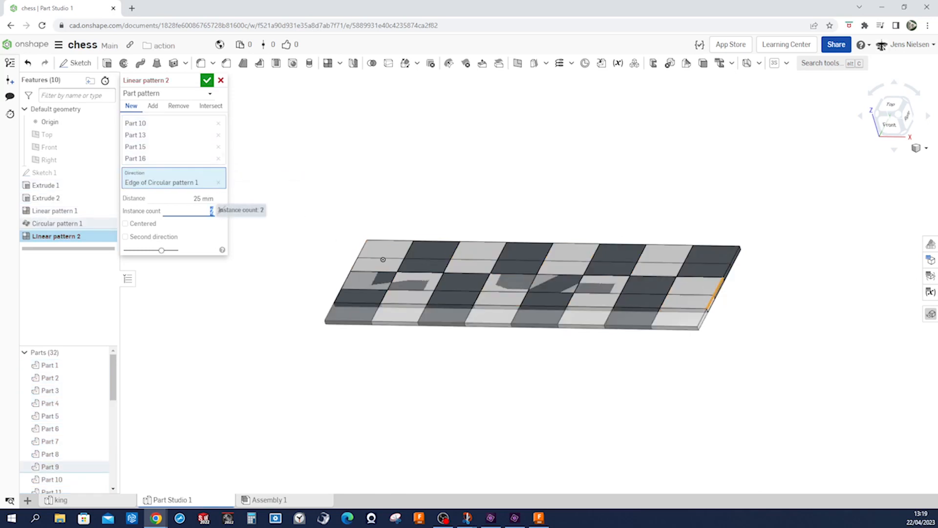
key(Return)
click(201, 199)
text(88)
key(Tab)
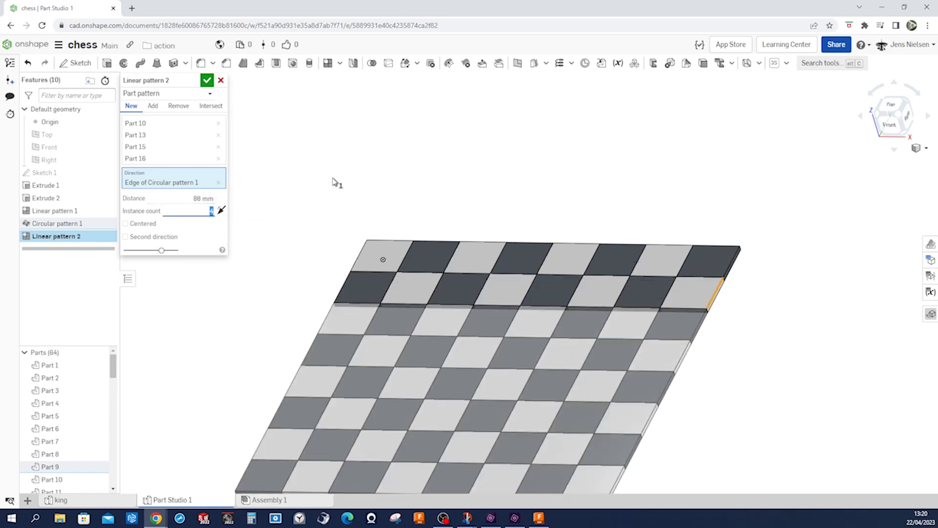
click(207, 81)
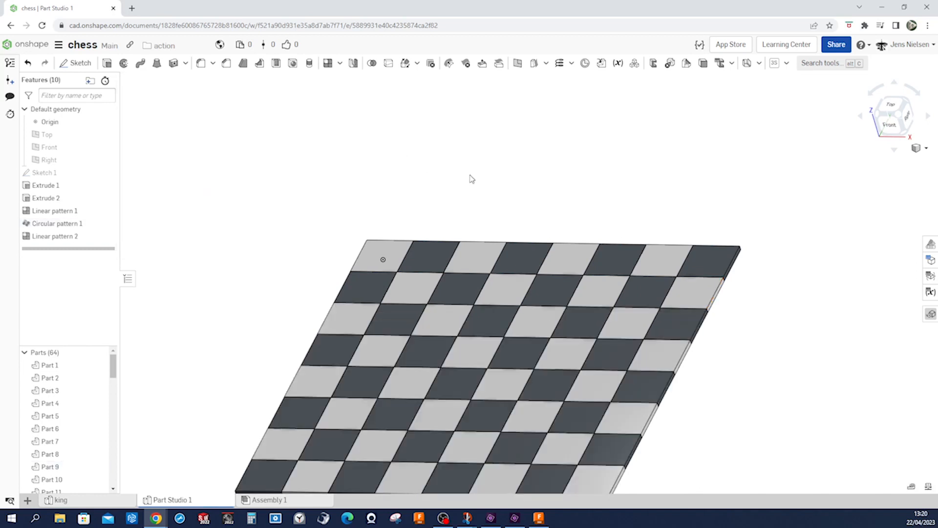
Combine all the board squares into one composite part, leaving it open, and collapse the parts list.
scroll(536, 208, down, 1)
right_drag(537, 210, 546, 185)
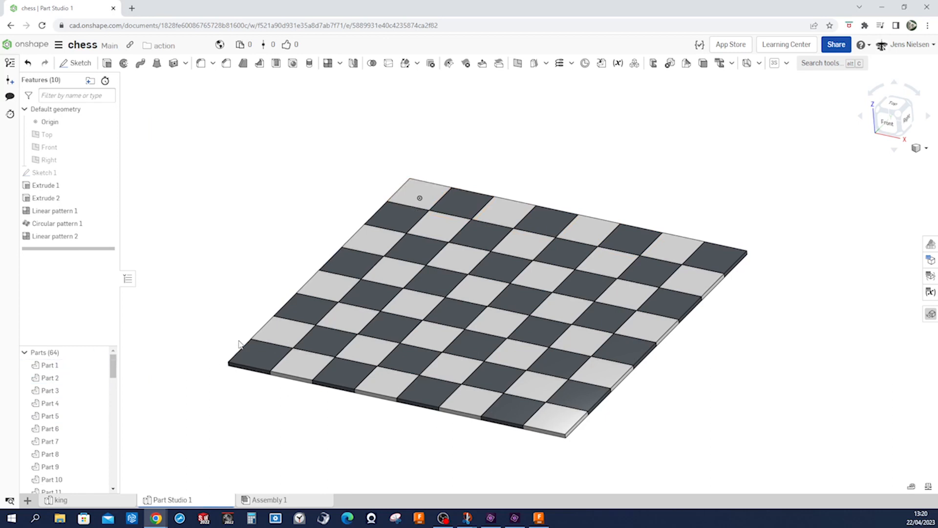
click(634, 68)
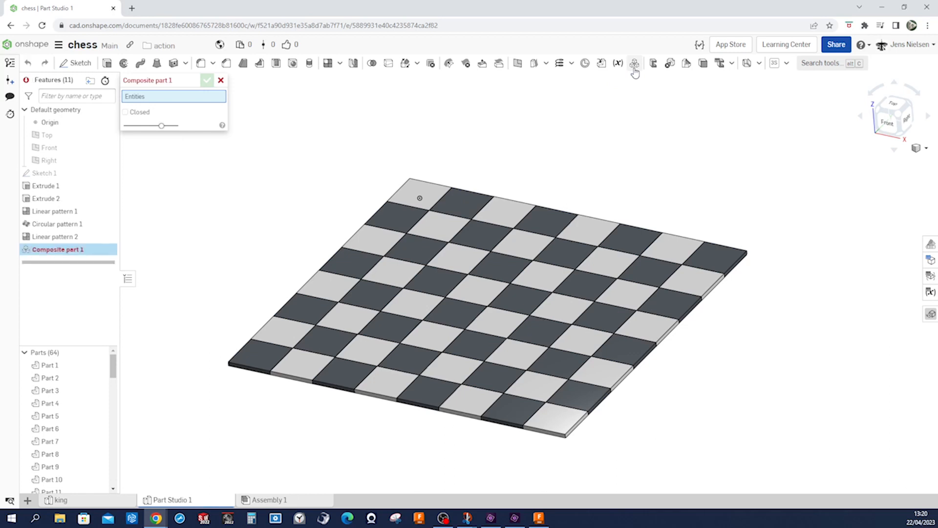
drag(336, 141, 740, 426)
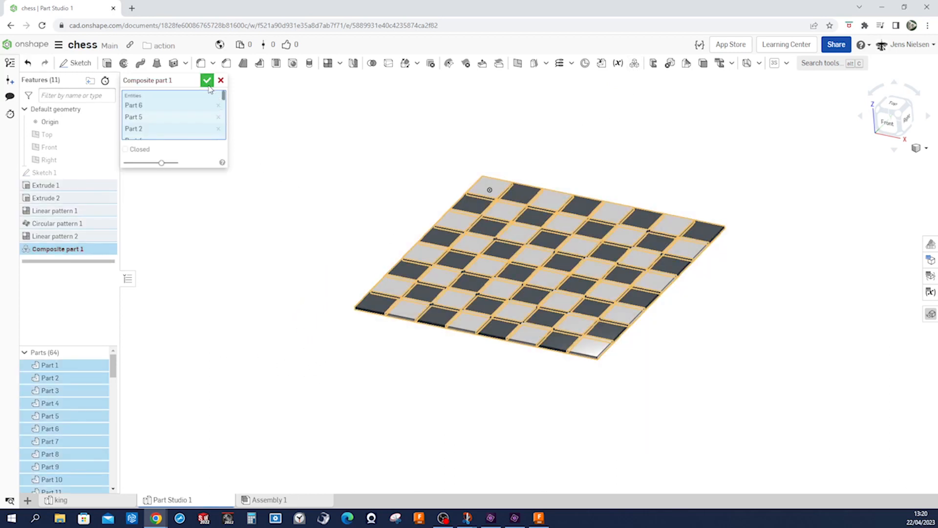
click(207, 80)
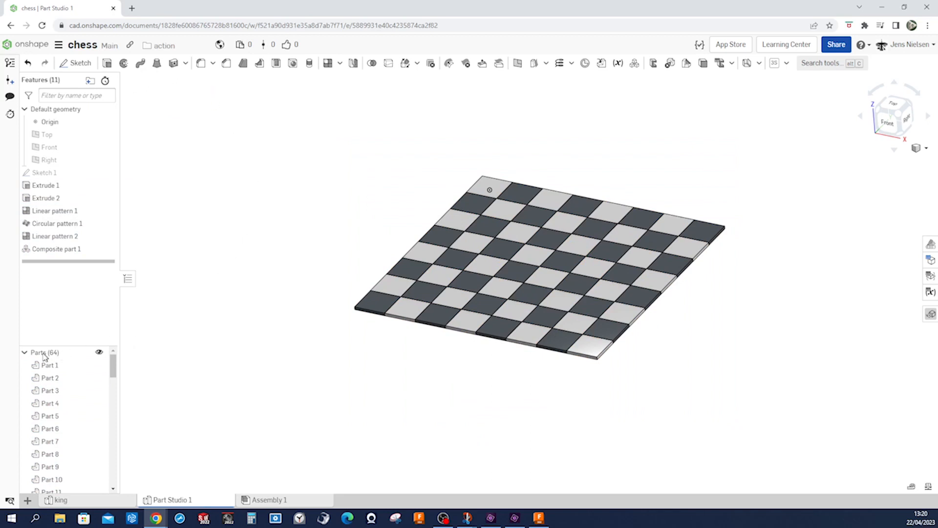
click(24, 352)
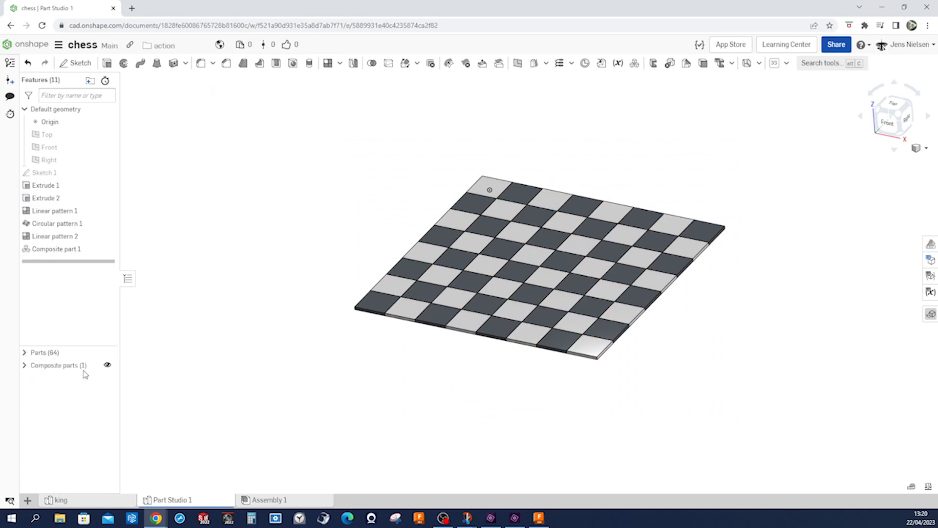
scroll(215, 347, up, 3)
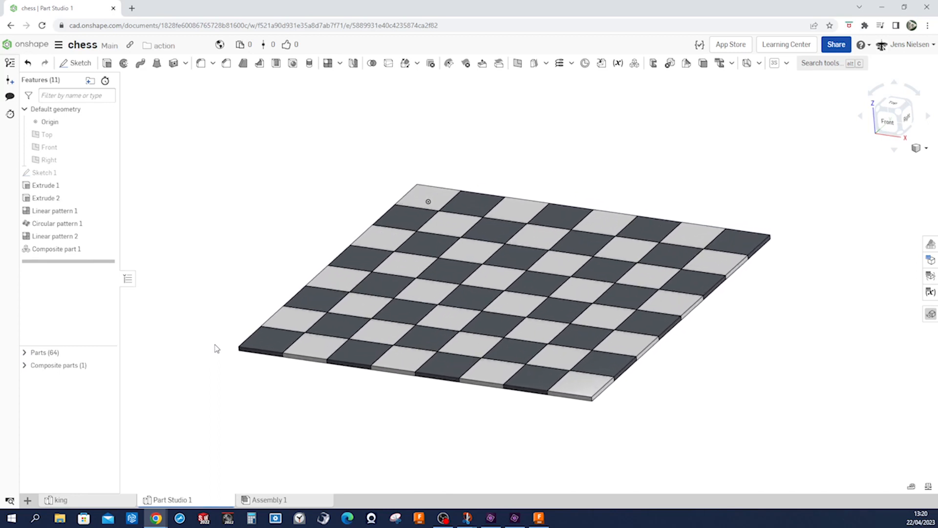
Switch to Assembly 1 and insert the king from its part studio, placing it beside the origin.
click(275, 502)
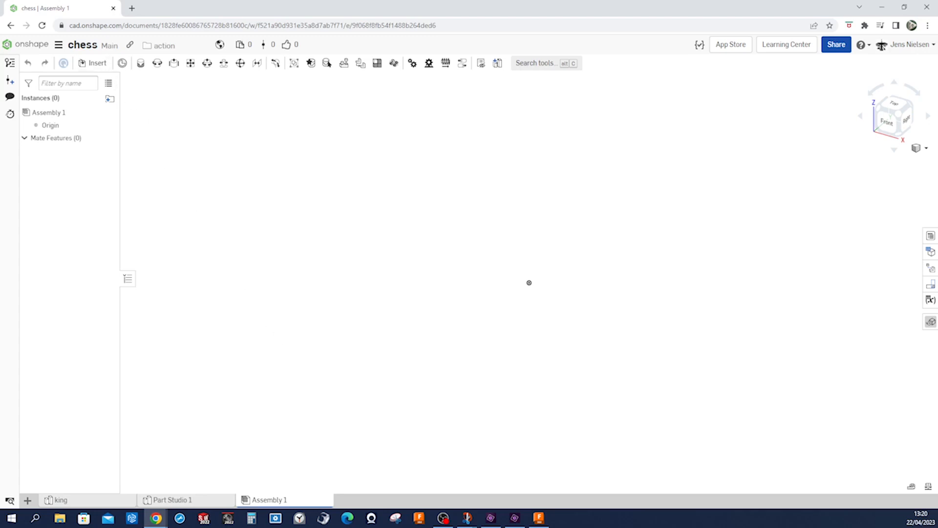
click(94, 64)
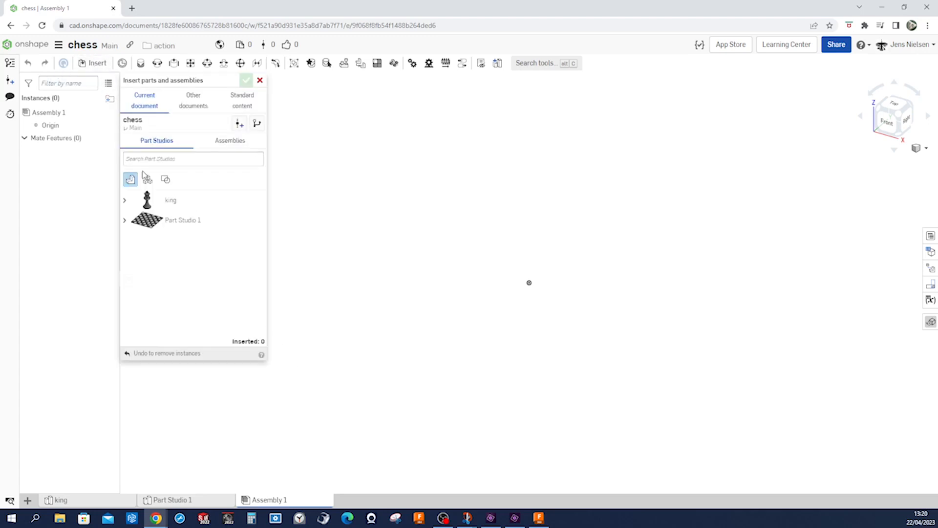
click(147, 200)
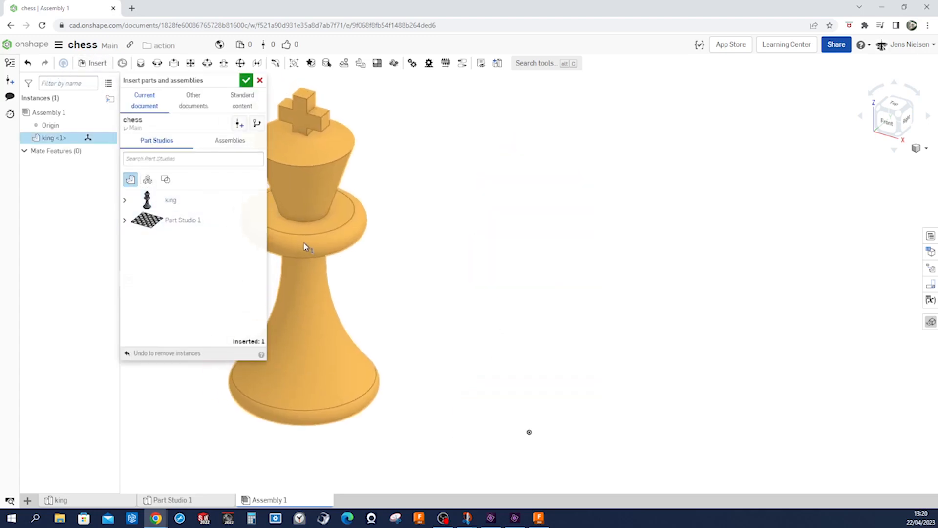
click(304, 246)
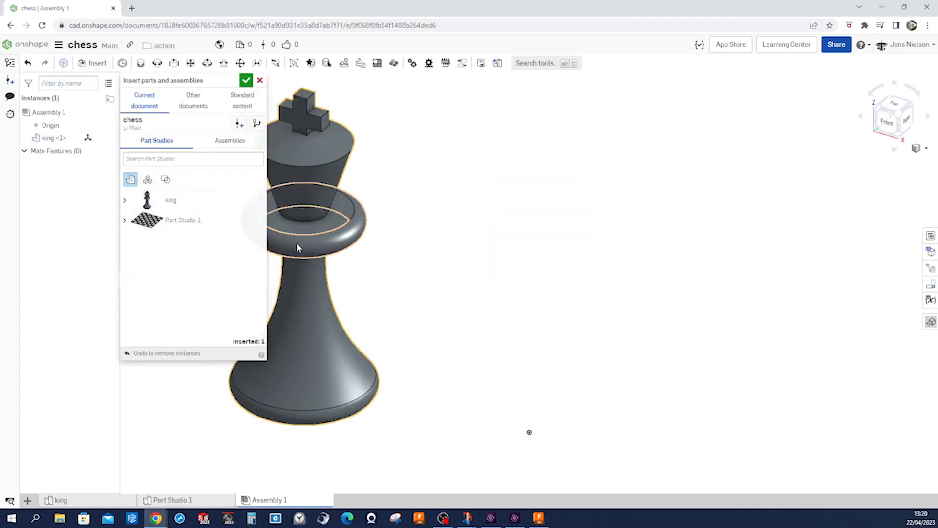
Insert the composite chessboard from Part Studio 1 into the assembly and move the king clear of the board.
click(125, 221)
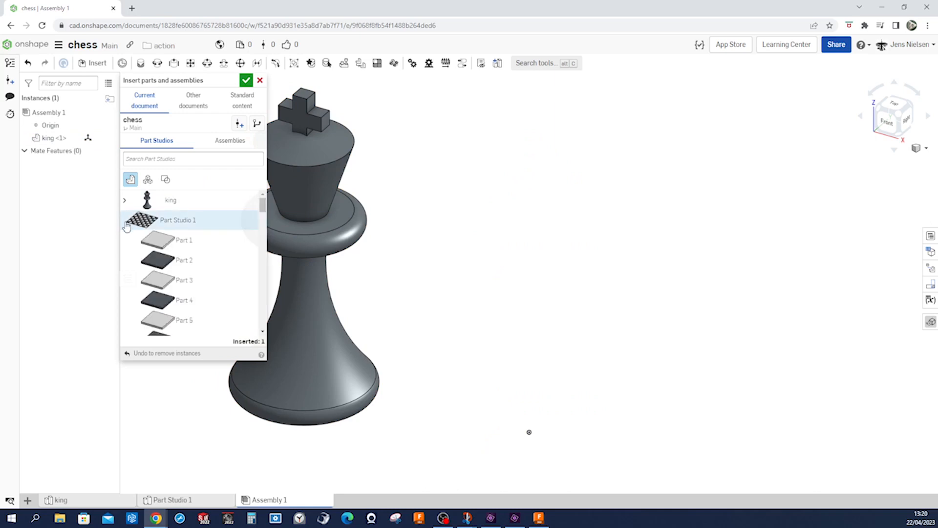
click(147, 179)
click(180, 240)
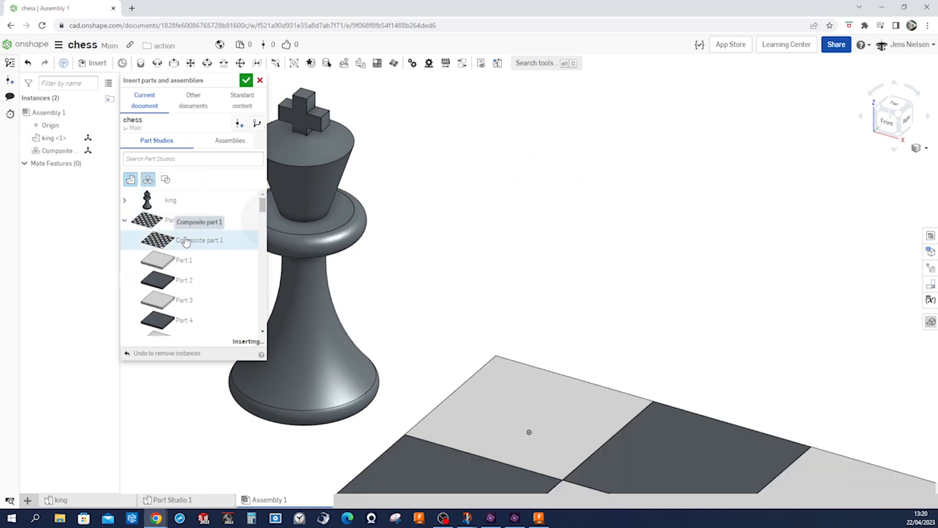
click(483, 268)
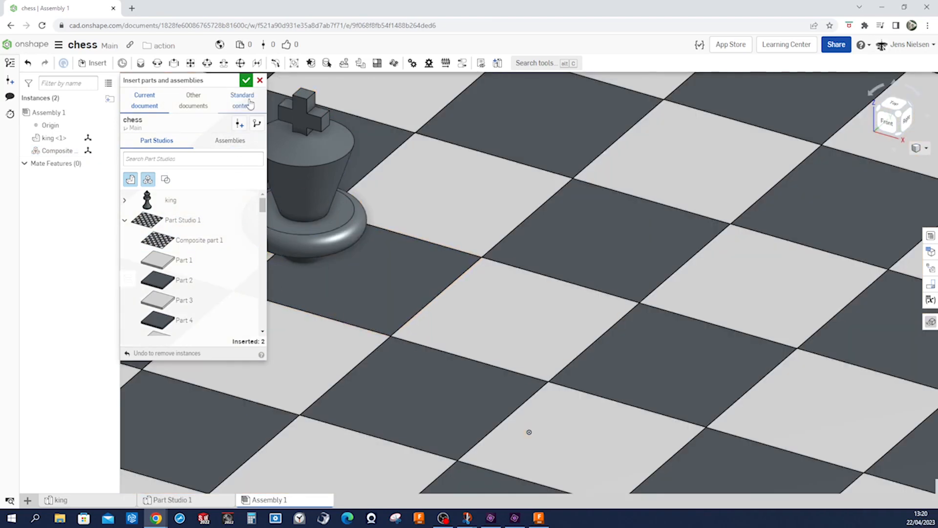
click(247, 82)
scroll(249, 84, down, 10)
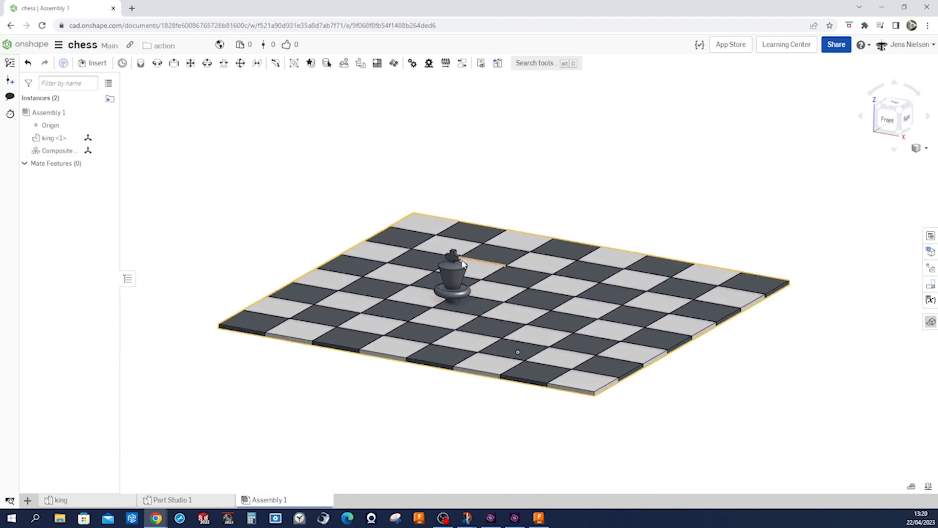
drag(462, 264, 316, 174)
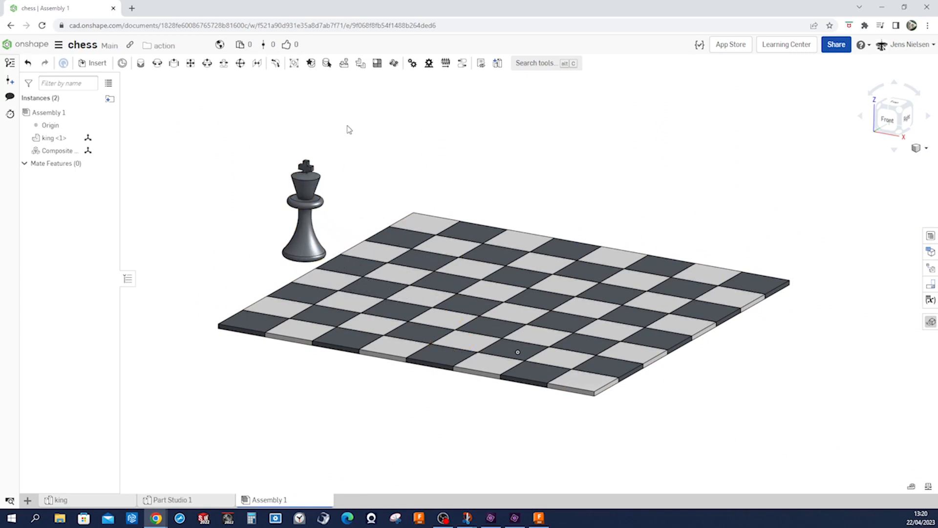
Add a planar mate between the centre of the king's base and the centre of a dark square's top face.
click(190, 64)
key(shift+1)
right_drag(371, 186, 333, 205)
scroll(333, 205, up, 2)
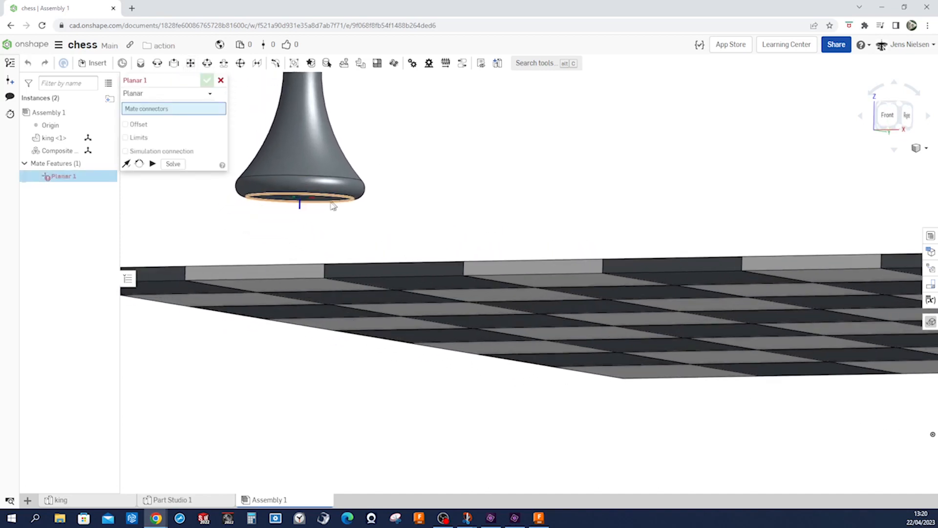
click(305, 199)
key(shift+7)
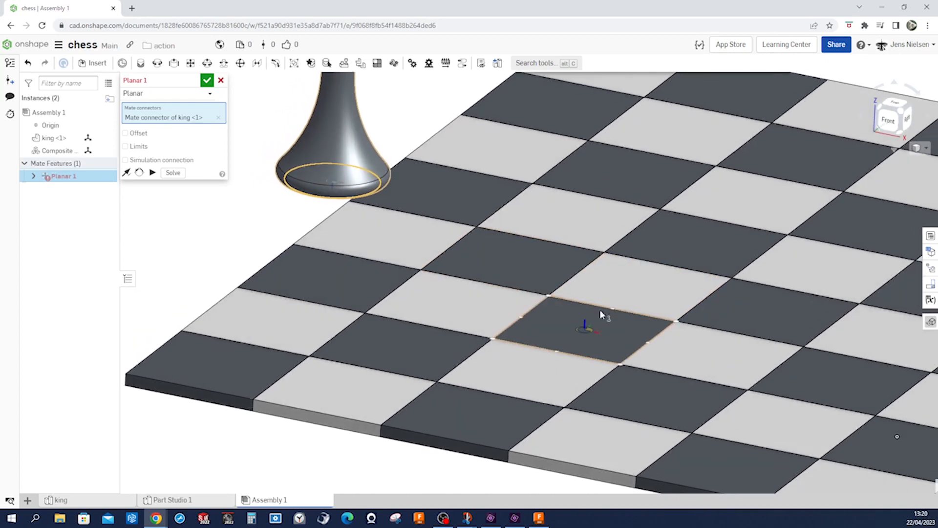
click(588, 329)
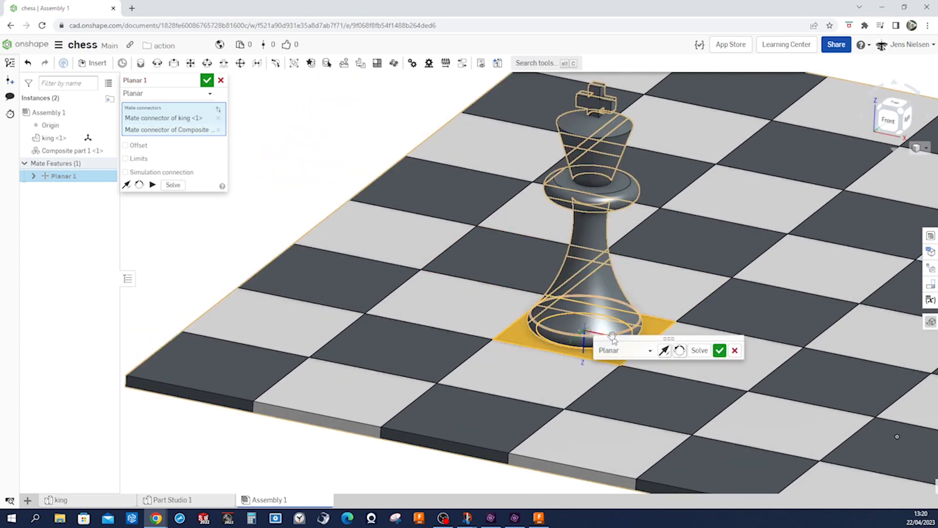
click(719, 350)
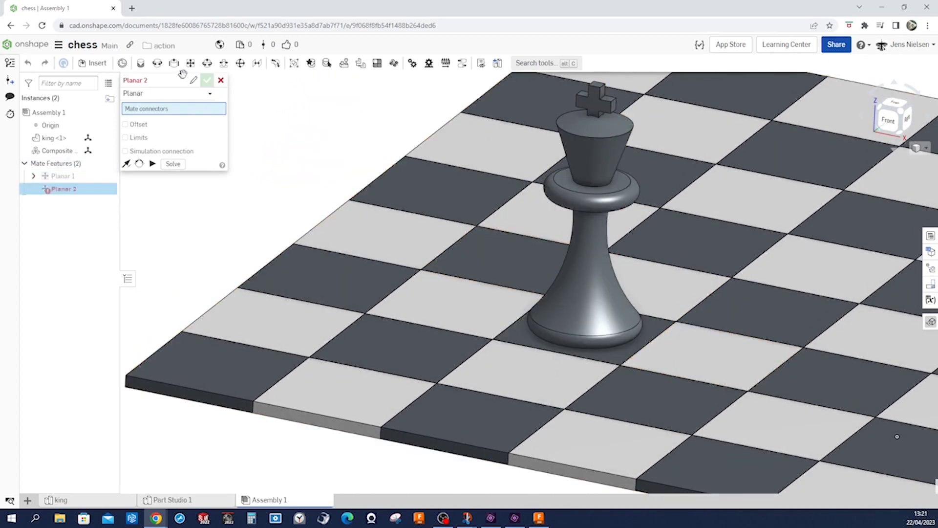
click(221, 80)
Slide the king across the board to test the planar mate, leaving it near the front-left corner.
scroll(268, 140, down, 5)
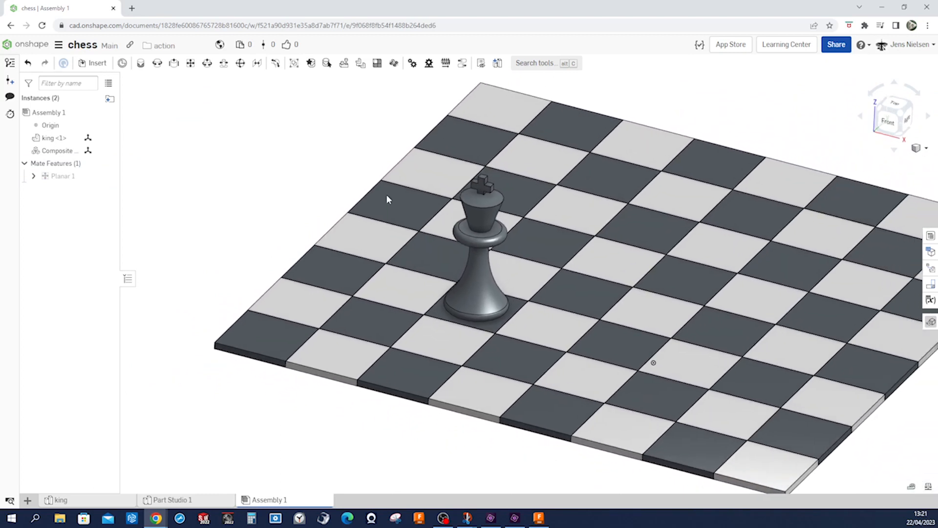
drag(379, 267, 632, 319)
mouse_move(553, 334)
right_down()
mouse_move(553, 370)
mouse_move(564, 326)
right_up()
drag(620, 307, 281, 310)
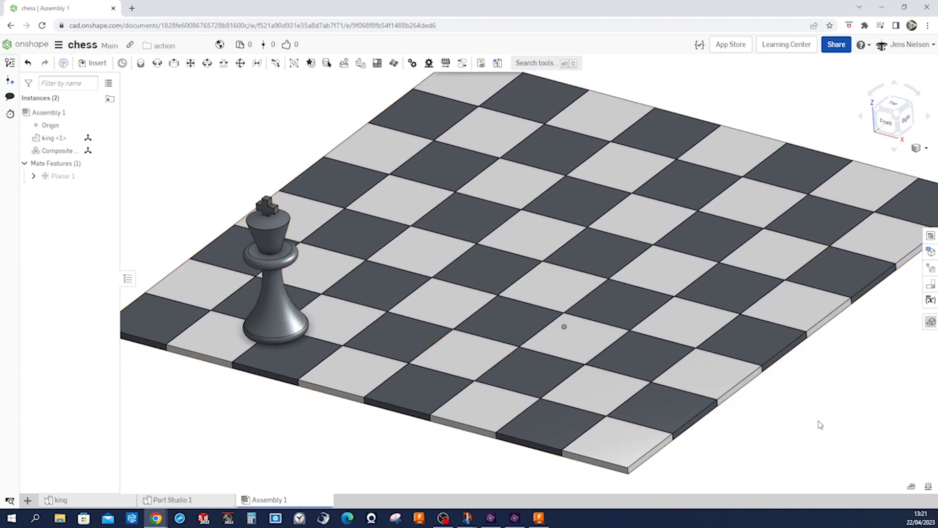